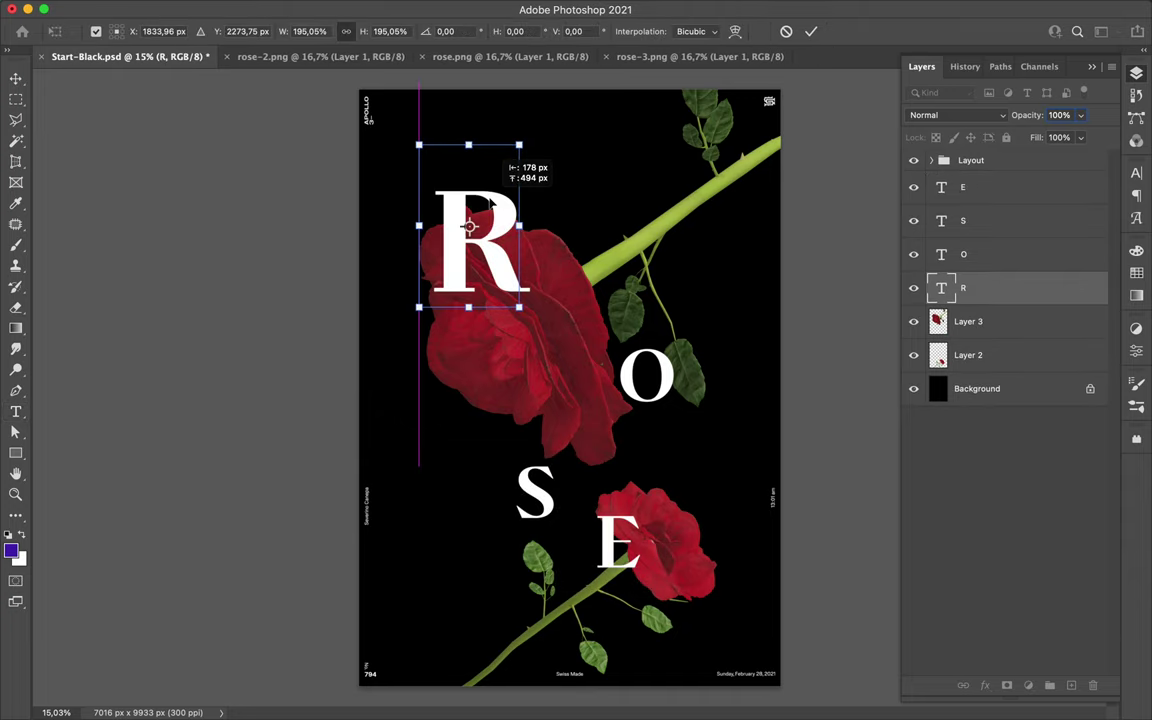
Step: Add a Levels adjustment set to 22 / 1.00 / 207 to brighten the roses
{"action": "left_click", "coordinate": [1028, 685]}
{"action": "left_click", "coordinate": [1034, 429]}
{"action": "left_click_drag", "start_coordinate": [903, 492], "coordinate": [919, 492]}
{"action": "left_click_drag", "start_coordinate": [1099, 492], "coordinate": [1064, 492]}
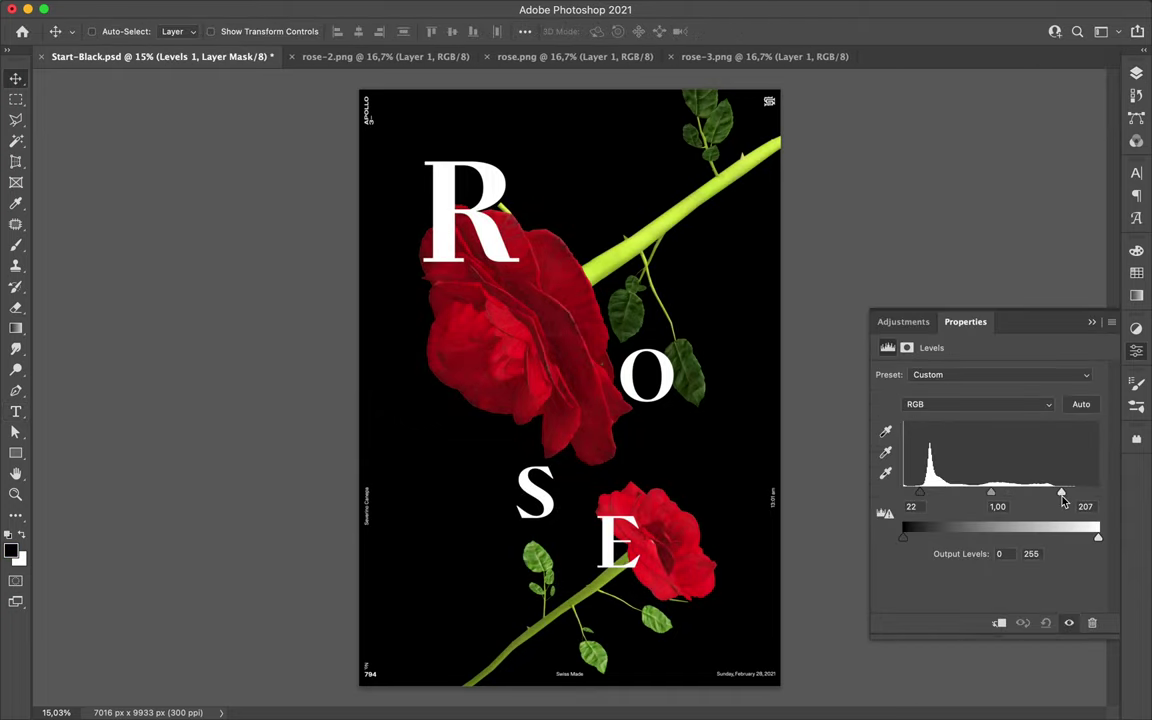
{"action": "left_click_drag", "start_coordinate": [991, 492], "coordinate": [1006, 494]}
Step: Add a Hue/Saturation adjustment, shifting Master and Reds hue to make the roses magenta
{"action": "left_click", "coordinate": [1136, 73]}
{"action": "left_click", "coordinate": [1028, 685]}
{"action": "left_click", "coordinate": [1040, 499]}
{"action": "left_click_drag", "start_coordinate": [988, 432], "coordinate": [1085, 432]}
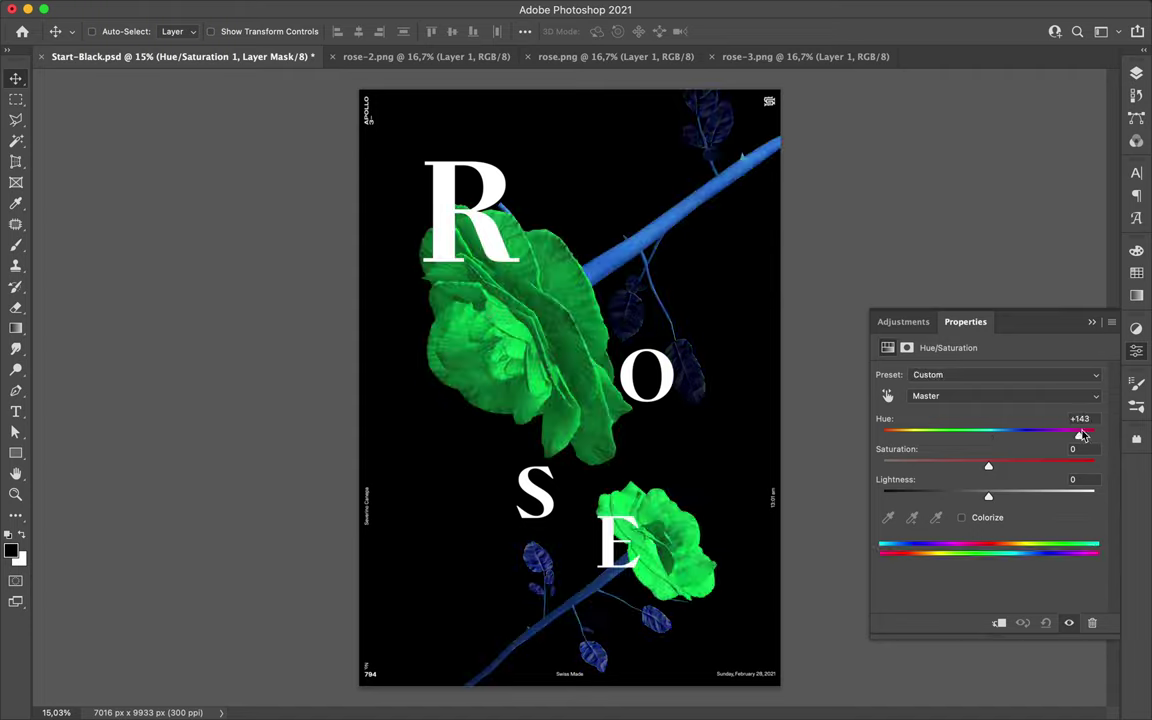
{"action": "left_click", "coordinate": [1005, 374]}
{"action": "left_click", "coordinate": [1005, 395]}
{"action": "left_click", "coordinate": [1000, 413]}
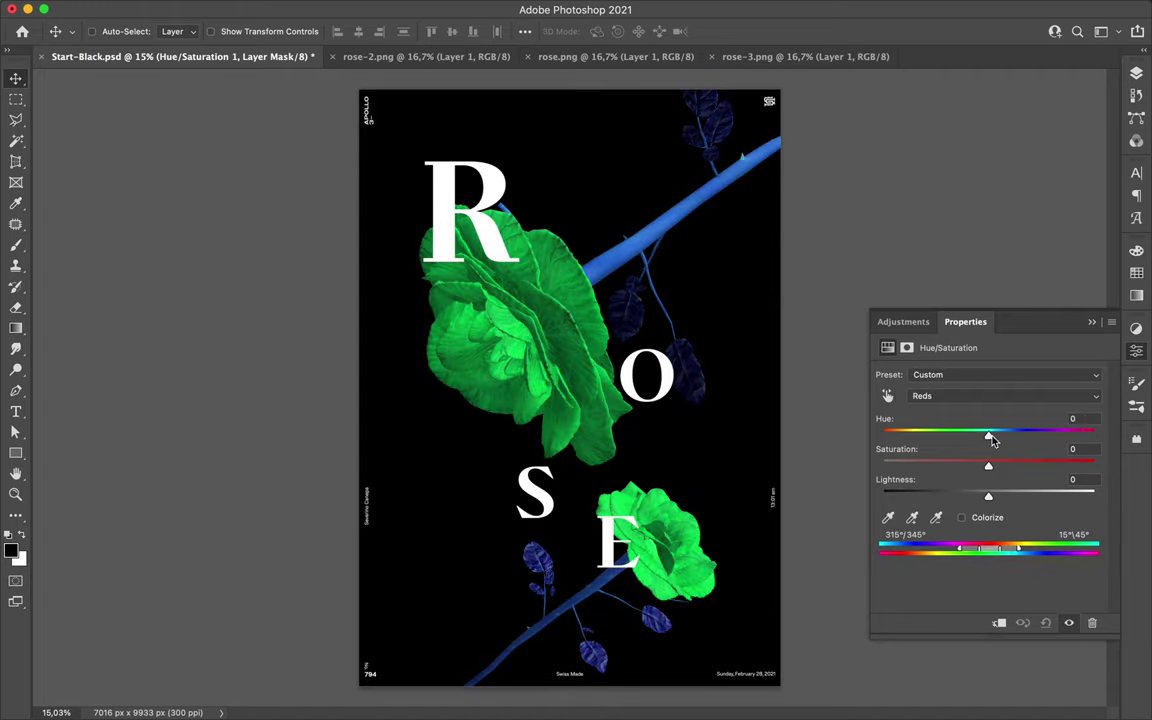
{"action": "left_click_drag", "start_coordinate": [988, 432], "coordinate": [632, 430]}
Step: Unlock the Background and draw a full-canvas navy rectangle
{"action": "left_click", "coordinate": [1136, 73]}
{"action": "left_click", "coordinate": [1093, 455]}
{"action": "key", "text": "u"}
{"action": "left_click_drag", "start_coordinate": [357, 90], "coordinate": [780, 689]}
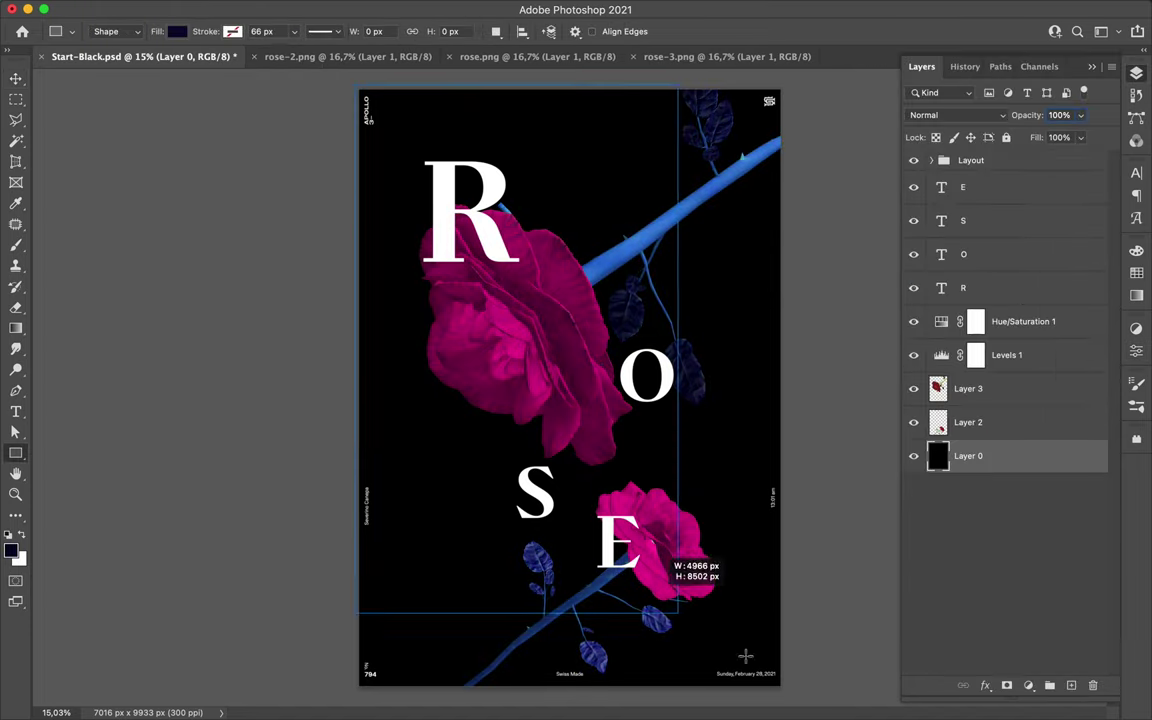
Step: Delete the old black background layer and copy the colour adjustments above the lower rose
{"action": "left_click_drag", "start_coordinate": [968, 489], "coordinate": [1093, 685]}
{"action": "left_click", "coordinate": [1023, 321]}
{"action": "left_click", "coordinate": [1006, 355], "text": "shift"}
{"action": "left_click_drag", "start_coordinate": [951, 355], "coordinate": [1000, 405]}
Step: Merge each rose with its own adjustment layers
{"action": "left_click", "coordinate": [1018, 489], "text": "shift"}
{"action": "right_click", "coordinate": [1018, 402]}
{"action": "left_click", "coordinate": [900, 345]}
{"action": "left_click", "coordinate": [1023, 321]}
{"action": "left_click", "coordinate": [968, 388], "text": "shift"}
{"action": "key", "text": "ctrl+e"}
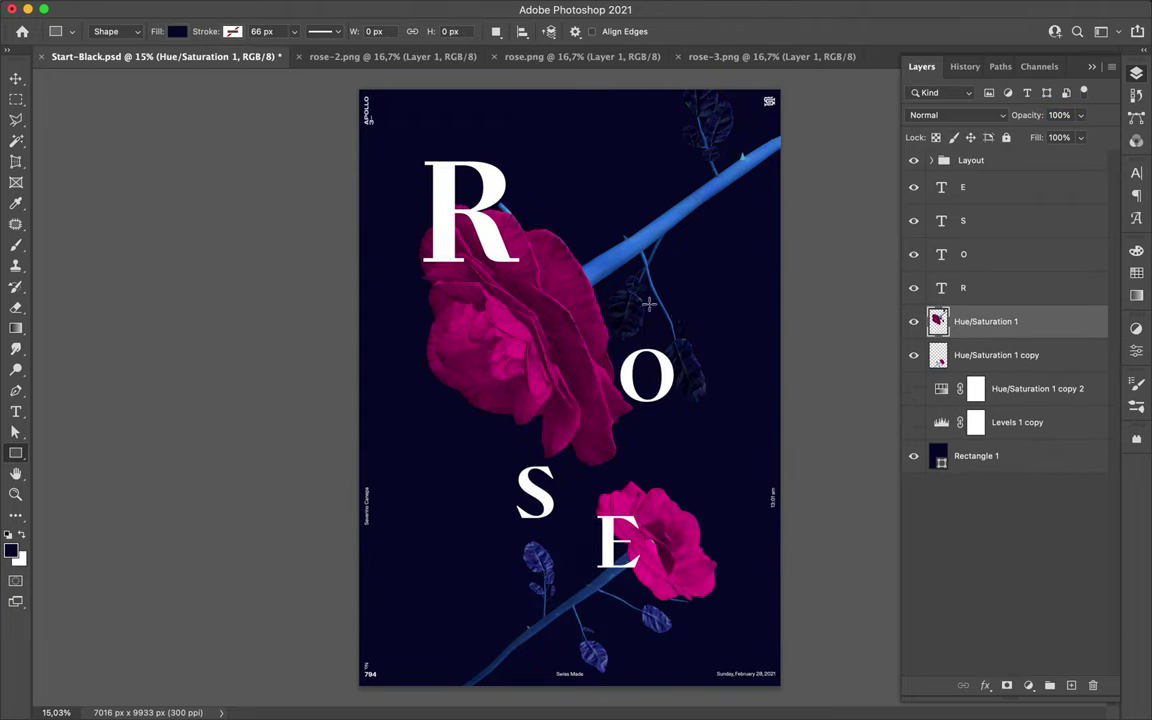
Step: Move the R up-left and mask it behind the upper rose's petals
{"action": "key", "text": "v"}
{"action": "left_click_drag", "start_coordinate": [476, 220], "coordinate": [465, 205]}
{"action": "left_click", "coordinate": [1006, 686]}
{"action": "key", "text": "b"}
{"action": "right_click", "coordinate": [437, 231]}
{"action": "key", "text": "Escape"}
Step: Clear the rose selection and move the O up and to the right
{"action": "key", "text": "m"}
{"action": "key", "text": "ctrl+d"}
{"action": "key", "text": "v"}
{"action": "left_click_drag", "start_coordinate": [645, 375], "coordinate": [678, 348]}
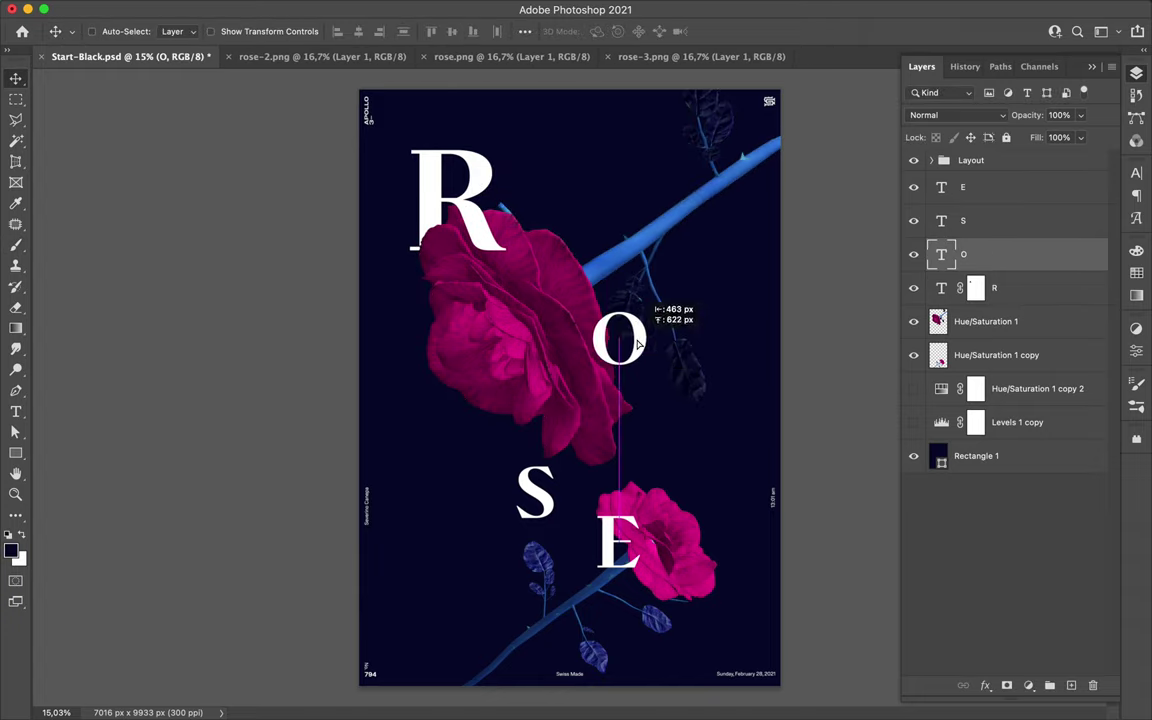
Step: Commit the O's new position and set its font style to Thin It
{"action": "key", "text": "Return"}
{"action": "left_click", "coordinate": [1136, 172]}
{"action": "left_click", "coordinate": [1107, 196]}
{"action": "left_click", "coordinate": [1100, 201]}
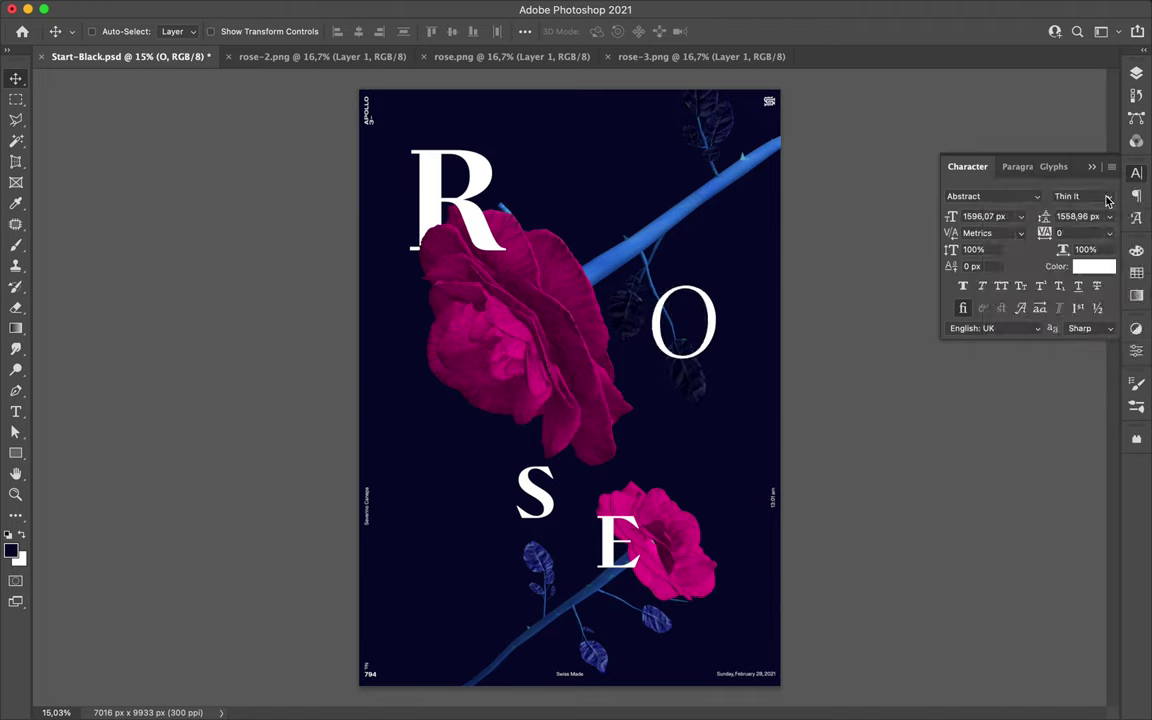
Step: Mask the O so it tucks behind the rose and its leaves
{"action": "left_click", "coordinate": [1136, 73]}
{"action": "left_click", "coordinate": [1006, 686]}
{"action": "left_click", "coordinate": [938, 321], "text": "ctrl"}
{"action": "key", "text": "b"}
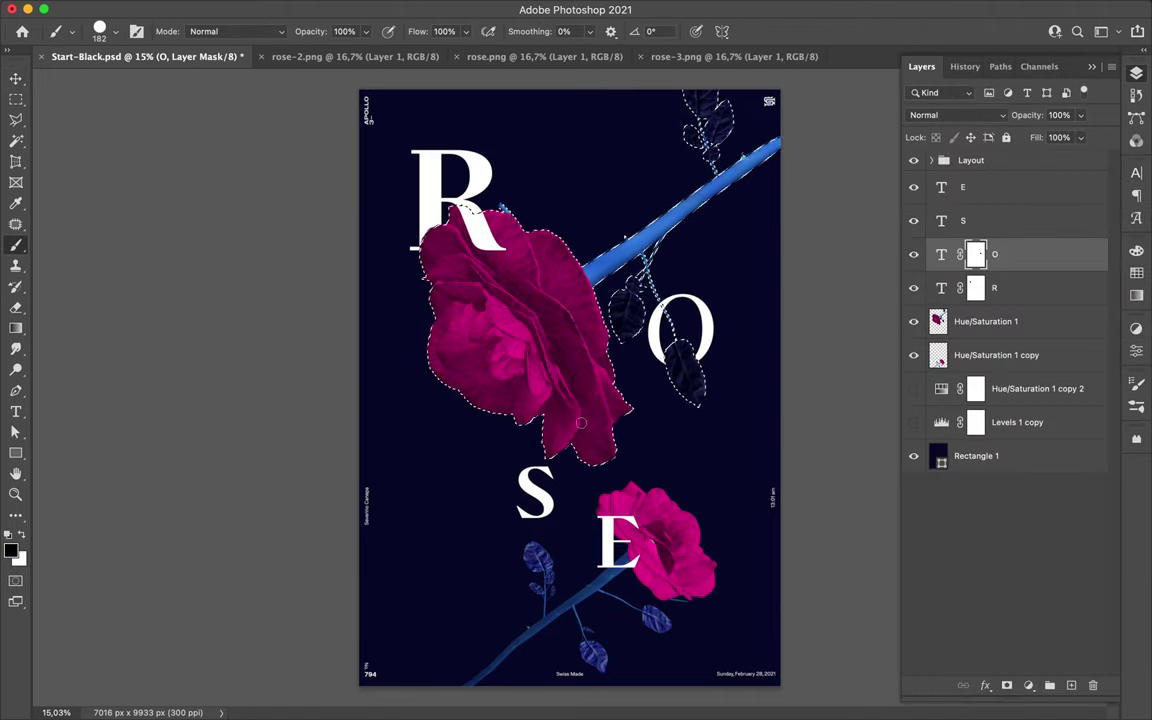
{"action": "key", "text": "ctrl+d"}
Step: Move the S up toward the rose and commit its new size
{"action": "key", "text": "v"}
{"action": "left_click_drag", "start_coordinate": [536, 606], "coordinate": [519, 553]}
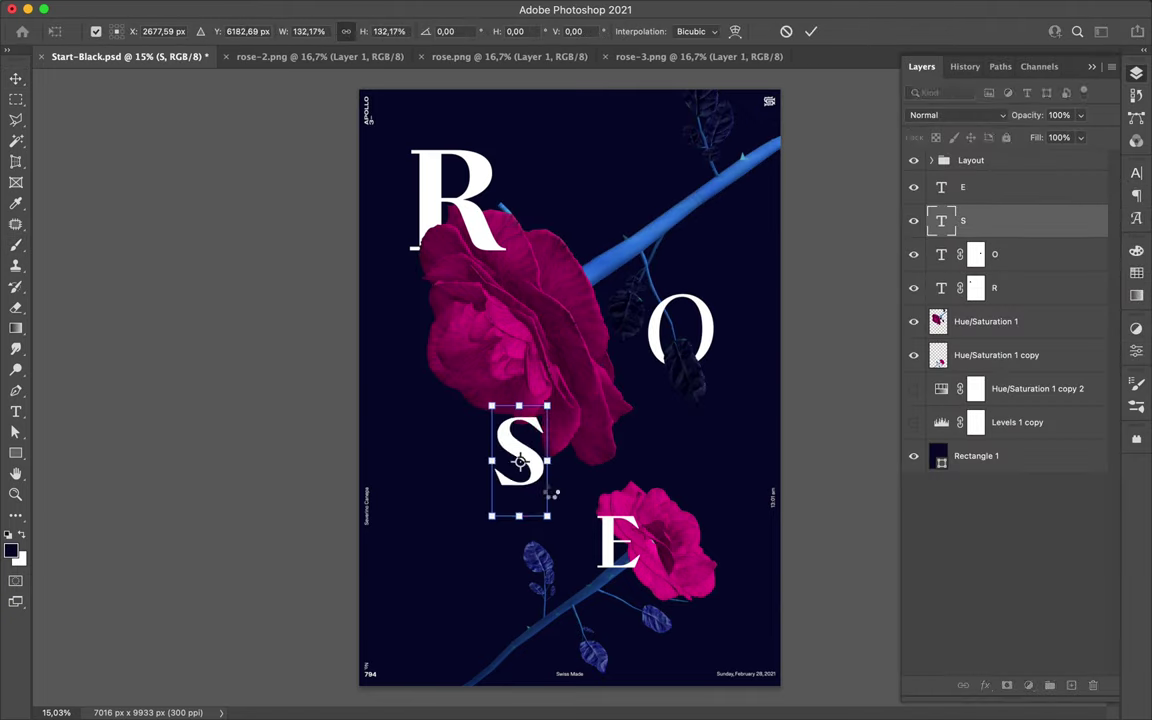
{"action": "key", "text": "Return"}
Step: Free-transform the E, enlarging it and pushing it to the bottom
{"action": "left_click", "coordinate": [645, 532], "text": "ctrl"}
{"action": "key", "text": "ctrl+t"}
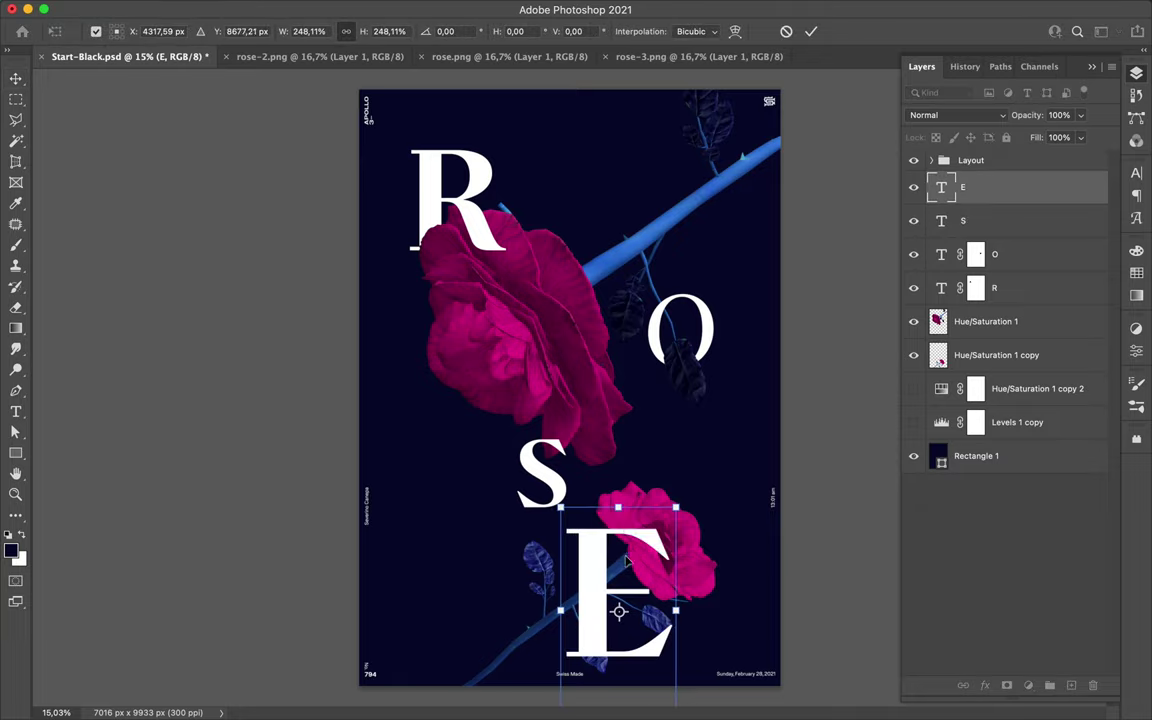
{"action": "left_click_drag", "start_coordinate": [627, 562], "coordinate": [632, 597]}
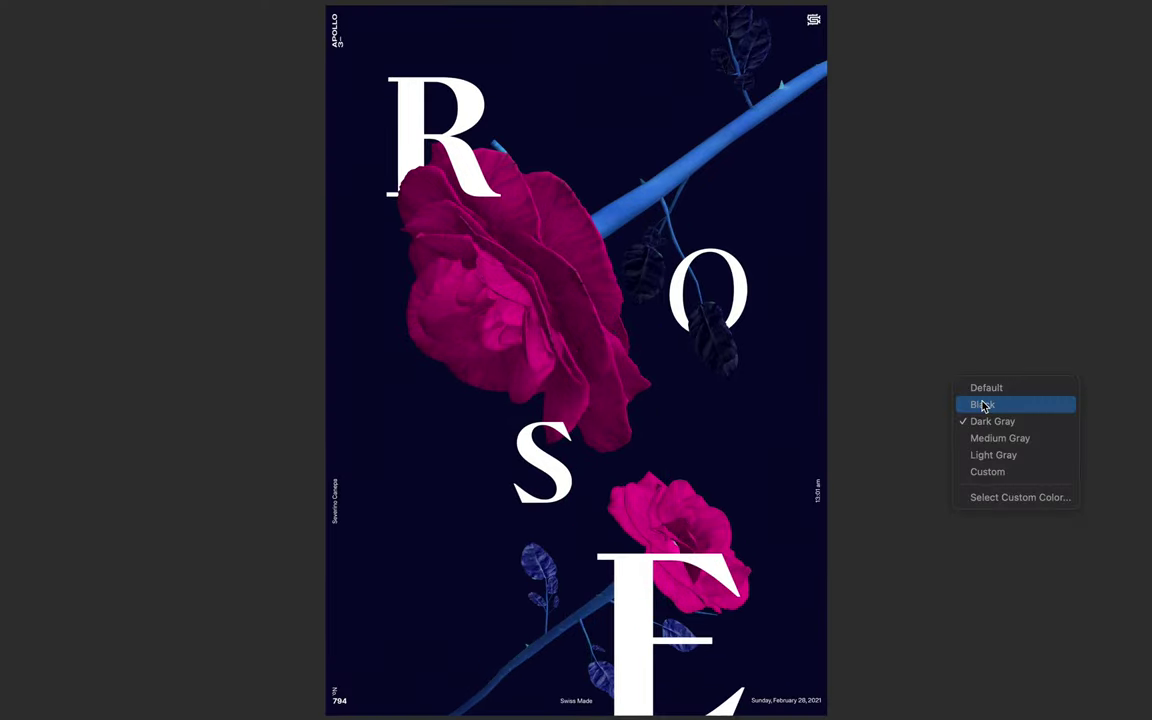
{"action": "left_click", "coordinate": [983, 405]}
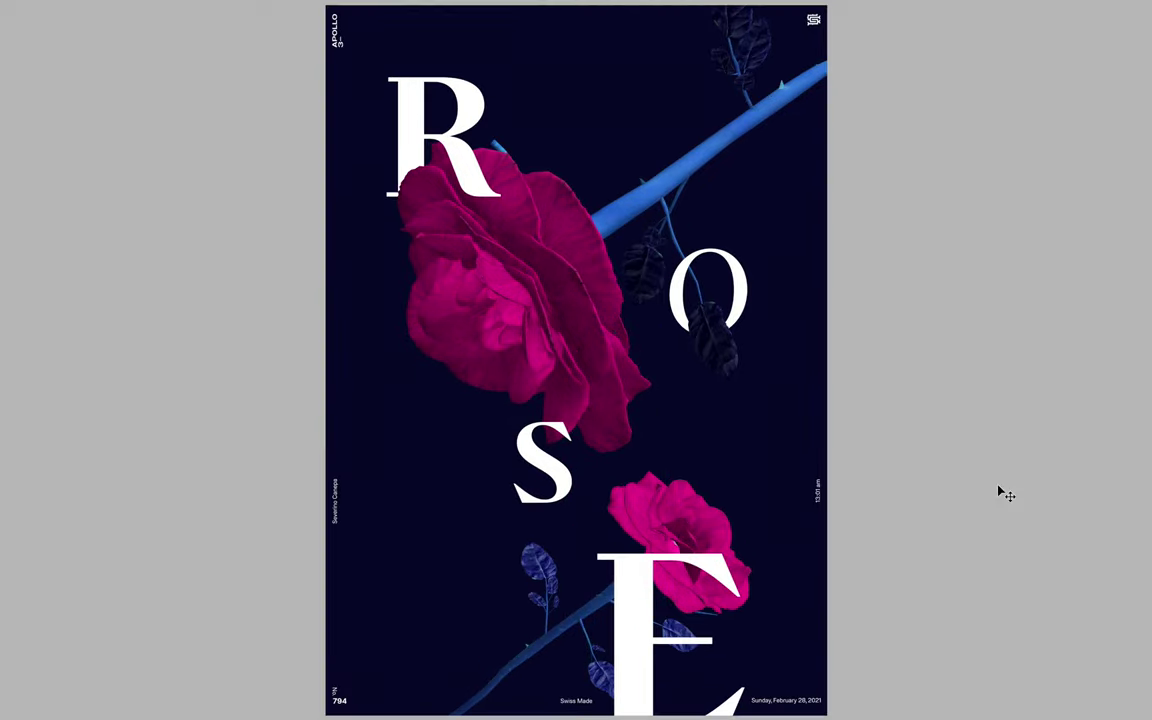
{"action": "key", "text": "f"}
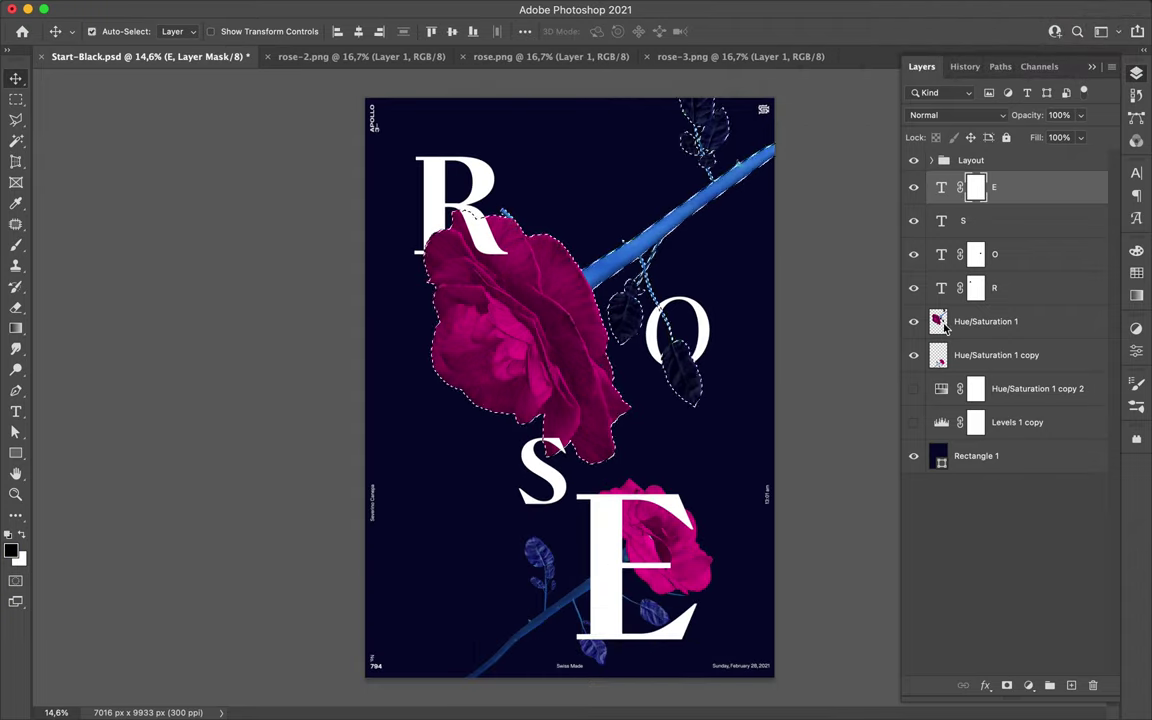
Step: Brush-mask the E behind the lower rose and nudge the S up and left
{"action": "key", "text": "b"}
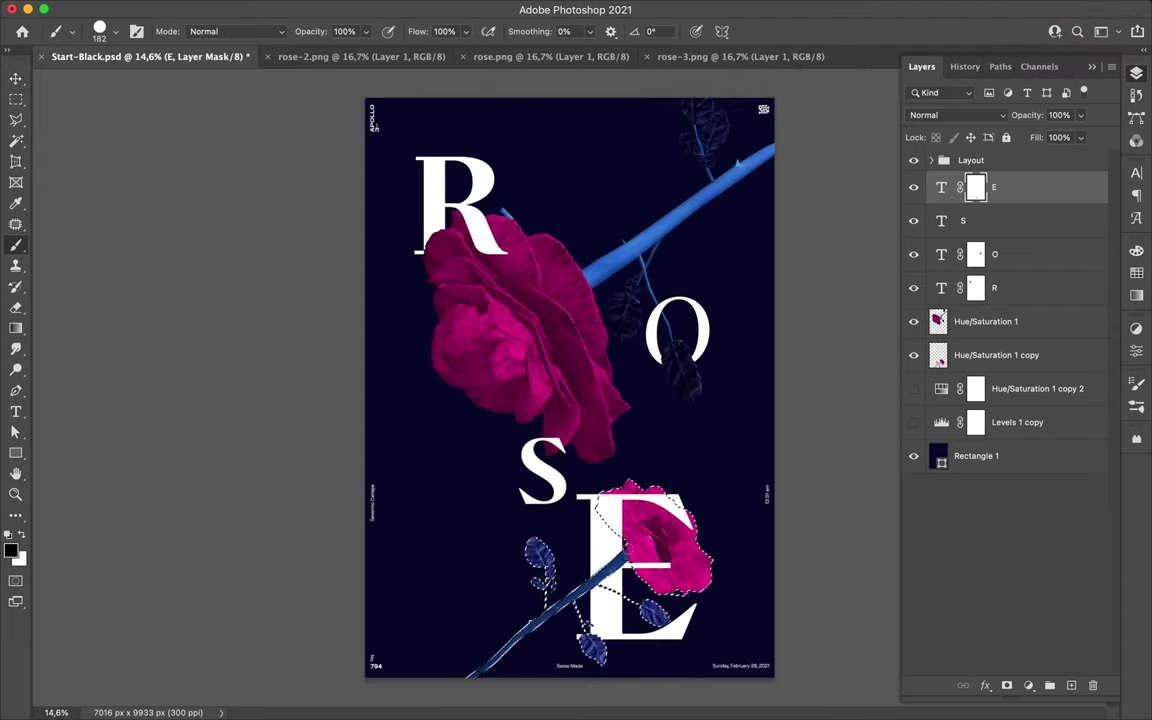
{"action": "key", "text": "v"}
{"action": "key", "text": "ctrl+d"}
{"action": "left_click_drag", "start_coordinate": [558, 498], "coordinate": [520, 458]}
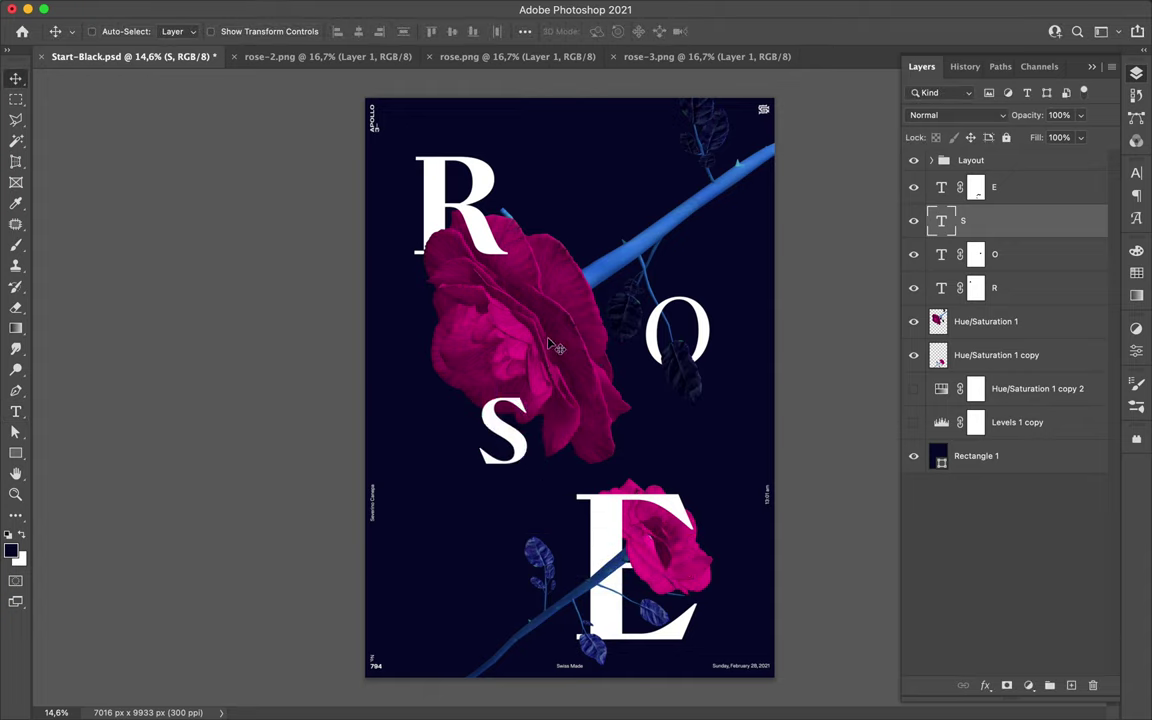
{"action": "left_click", "coordinate": [1014, 456]}
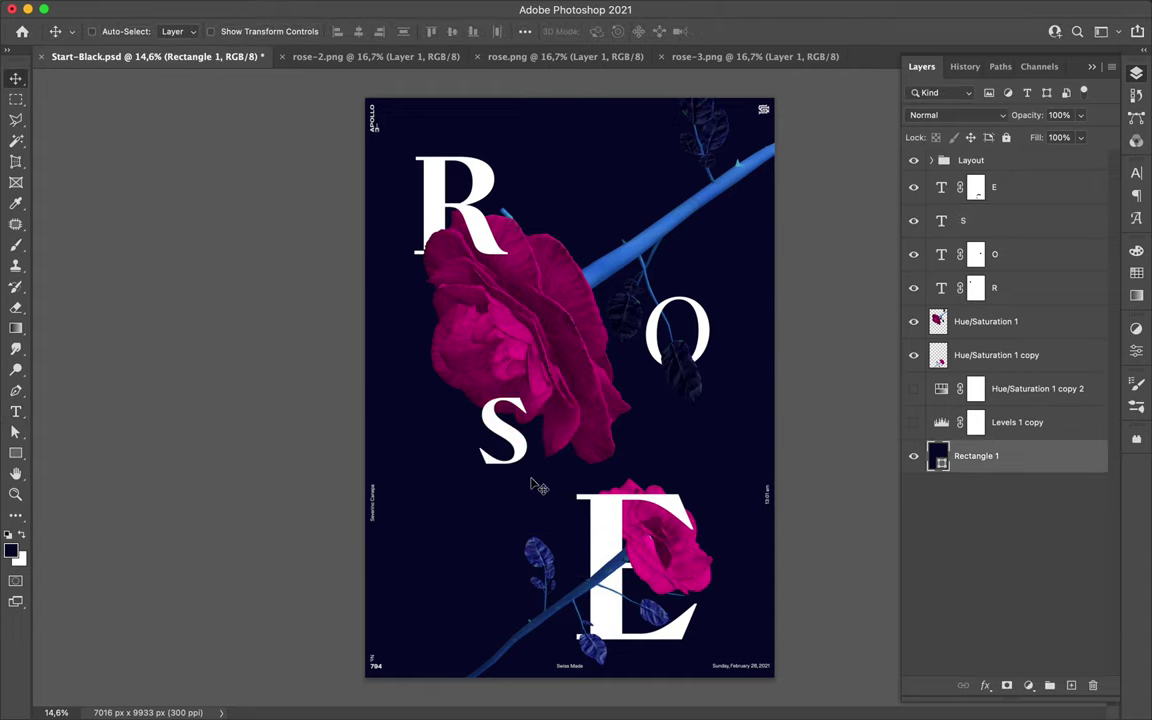
Step: Create a filled, blurred, masked shadow layer for the R named 'R Shadows'
{"action": "left_click", "coordinate": [490, 245]}
{"action": "left_click", "coordinate": [976, 288], "text": "ctrl"}
{"action": "left_click", "coordinate": [985, 321]}
{"action": "key", "text": "ctrl+shift+alt+n"}
{"action": "key", "text": "i"}
{"action": "key", "text": "g"}
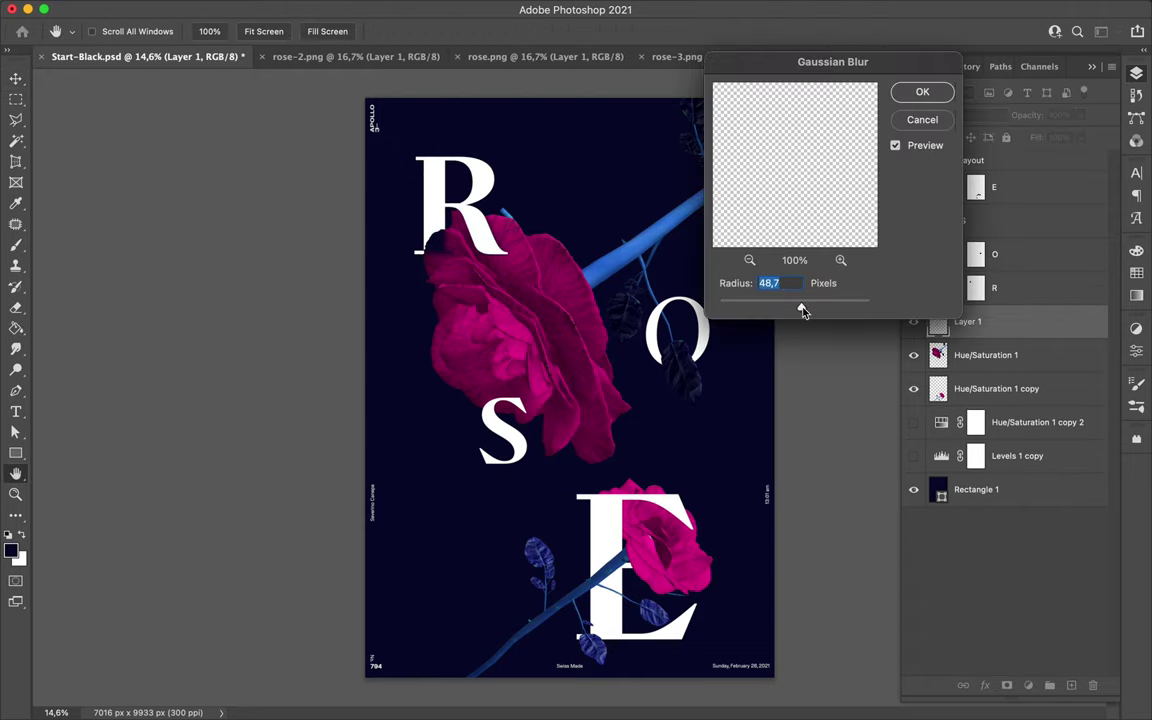
{"action": "key", "text": "Return"}
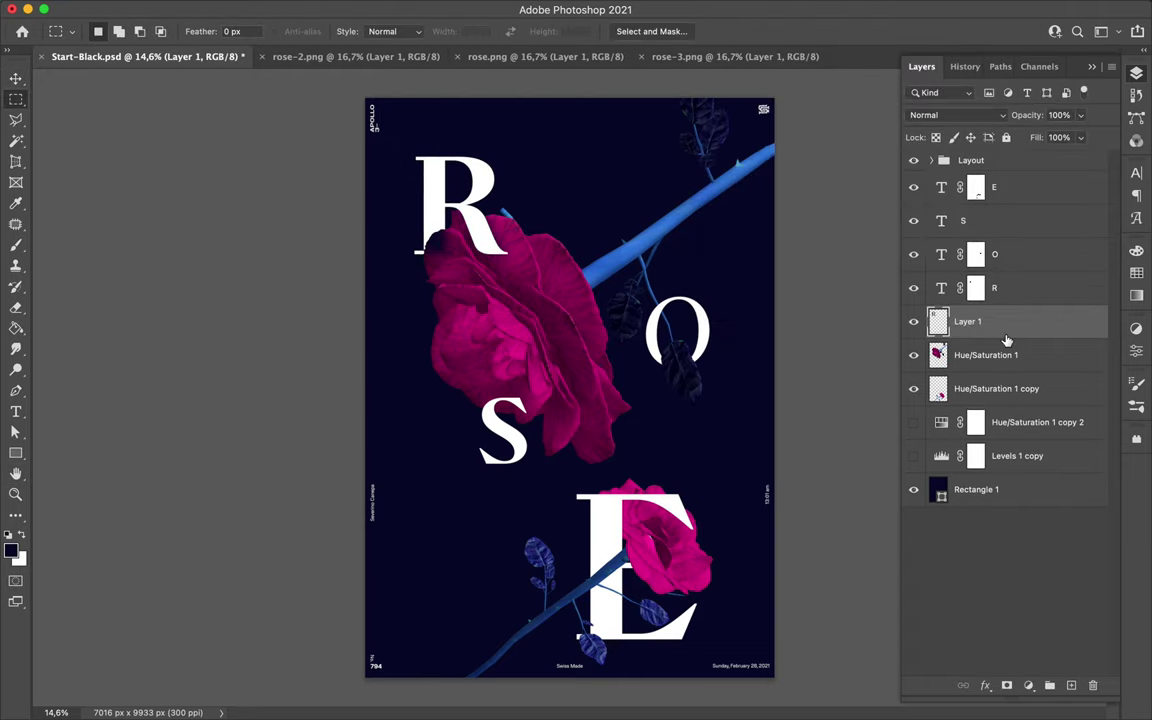
{"action": "key", "text": "b"}
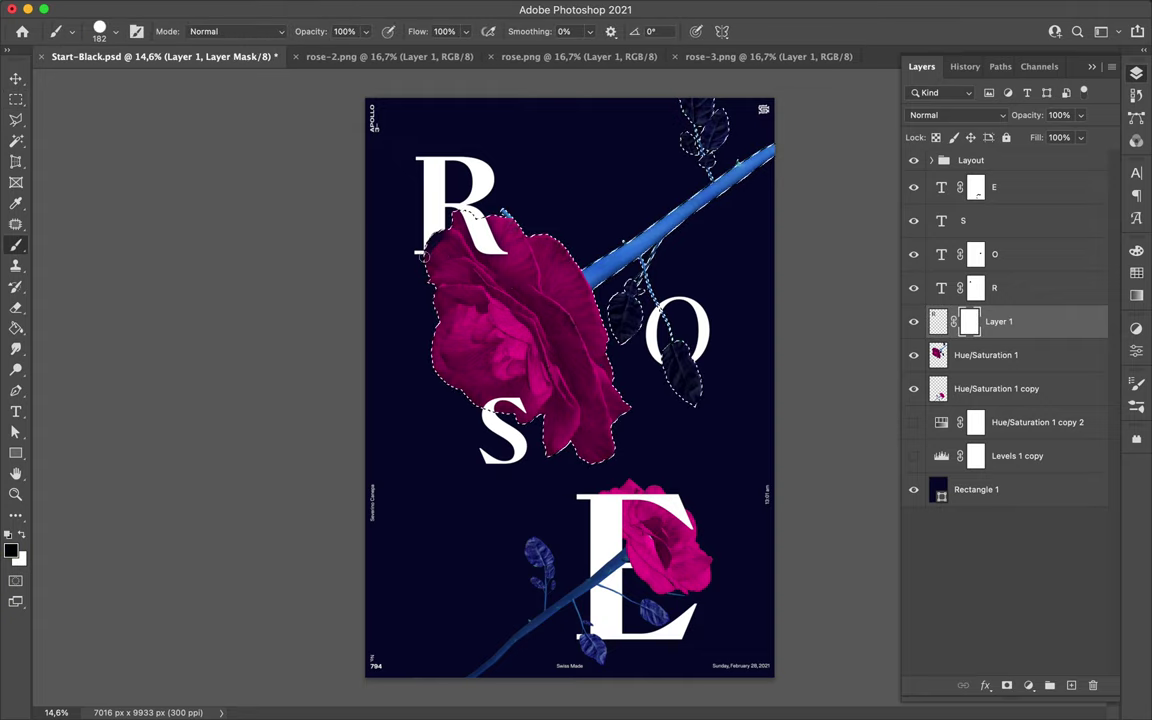
{"action": "key", "text": "v"}
{"action": "double_click", "coordinate": [999, 321]}
{"action": "type", "text": "R Shadows"}
{"action": "key", "text": "Return"}
Step: Add a blurred shadow layer for the O, masked around the rose and leaves
{"action": "key", "text": "ctrl+shift+alt+n"}
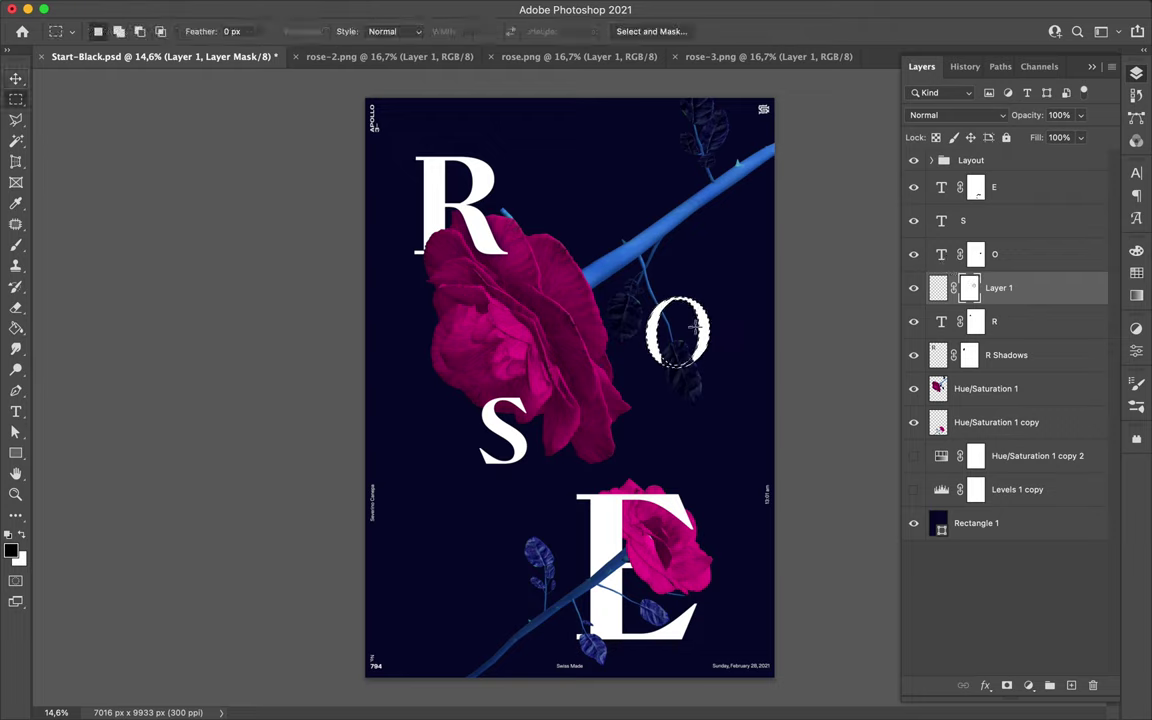
{"action": "left_click", "coordinate": [374, 9]}
{"action": "left_click", "coordinate": [642, 273]}
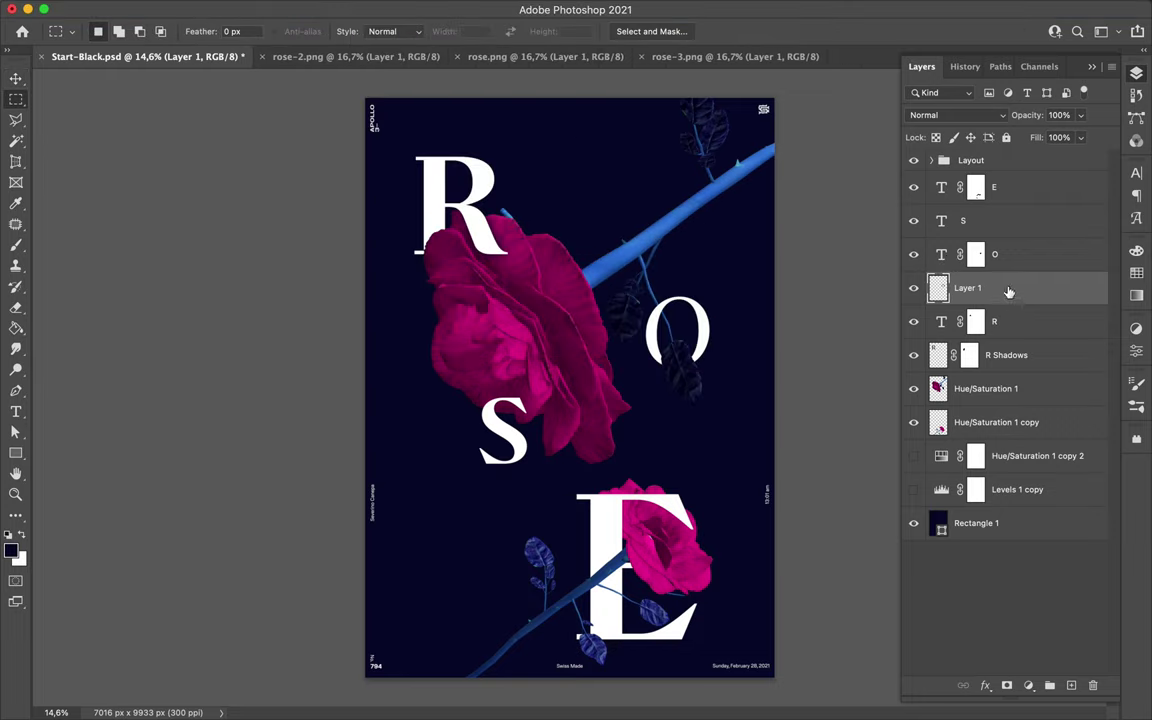
{"action": "scroll", "coordinate": [810, 303], "scroll_direction": "up", "scroll_amount": 5}
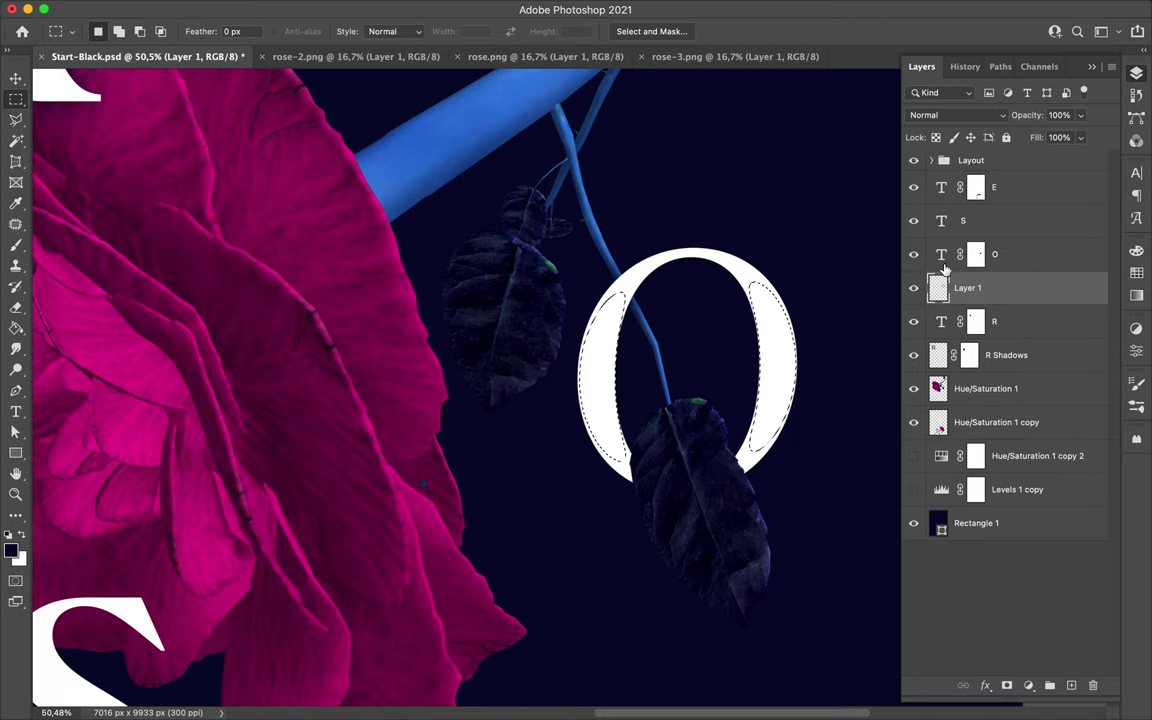
{"action": "left_click", "coordinate": [1028, 685]}
{"action": "key", "text": "b"}
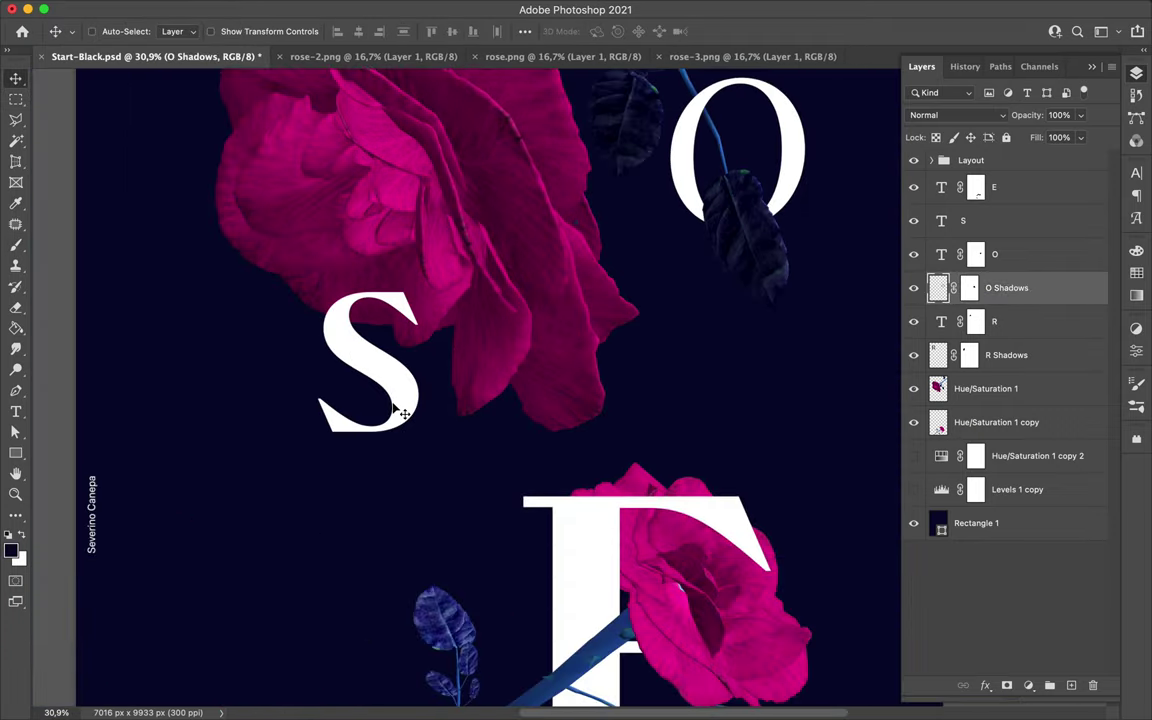
Step: Add blurred dark shadow layers for the S and E
{"action": "key", "text": "ctrl+shift+alt+n"}
{"action": "left_click", "coordinate": [334, 9]}
{"action": "left_click", "coordinate": [345, 51]}
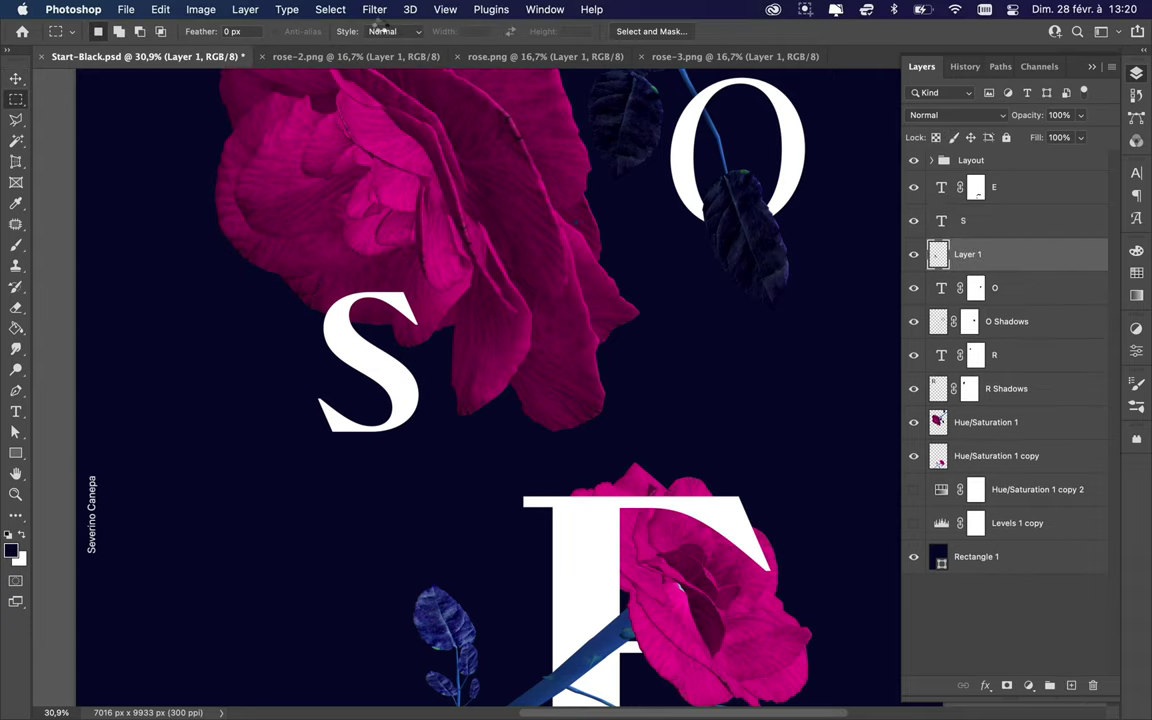
{"action": "scroll", "coordinate": [771, 213], "scroll_direction": "down", "scroll_amount": 3}
{"action": "key", "text": "v"}
{"action": "left_click", "coordinate": [1000, 221]}
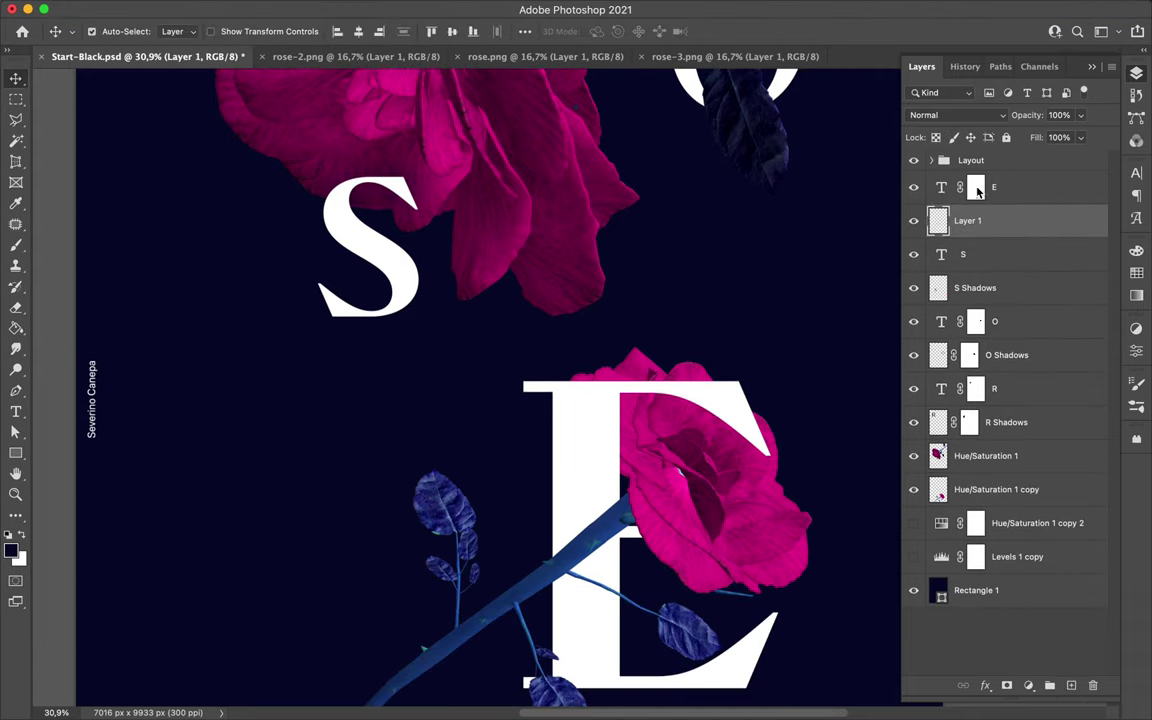
{"action": "key", "text": "ctrl+f"}
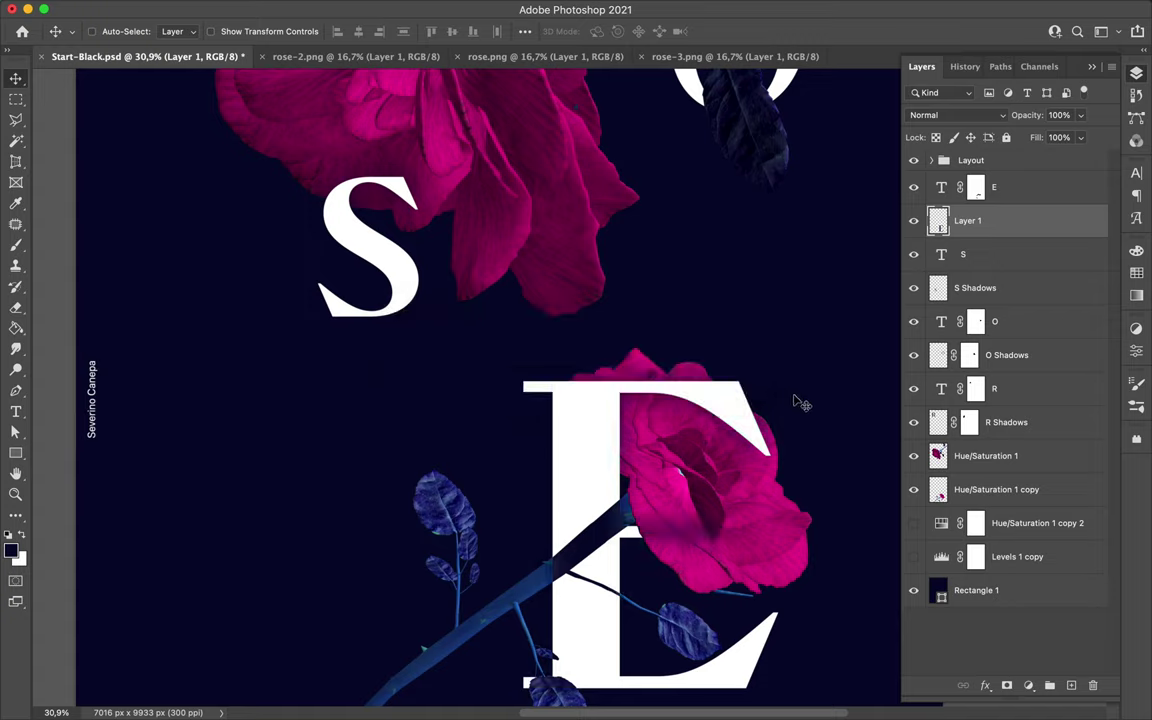
Step: Brush the E shadow away where the rose stem and leaves cross the letter
{"action": "left_click", "coordinate": [940, 490], "text": "ctrl"}
{"action": "key", "text": "b"}
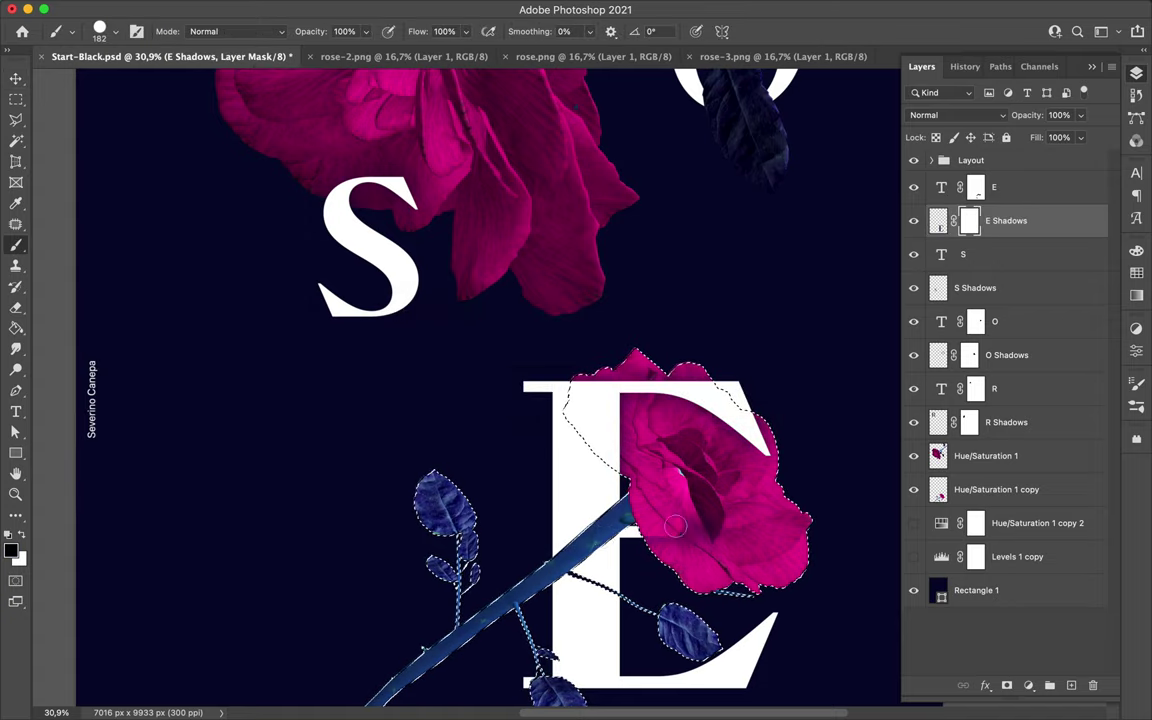
{"action": "left_click_drag", "start_coordinate": [672, 557], "coordinate": [575, 548]}
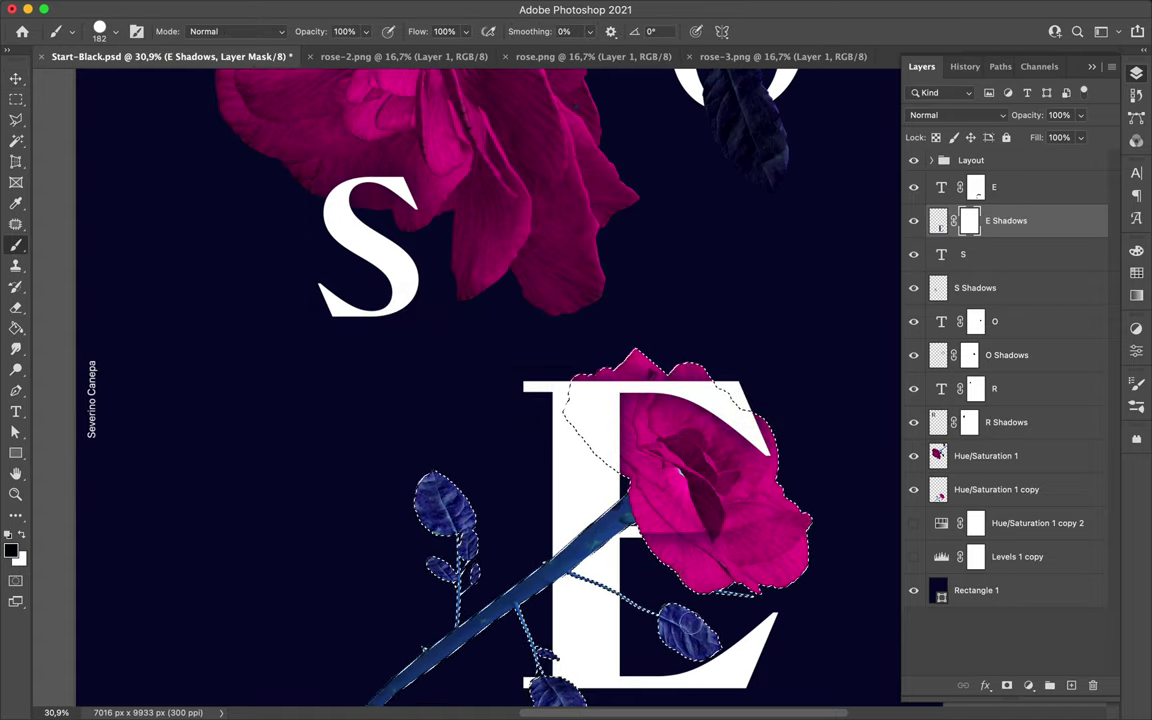
{"action": "scroll", "coordinate": [558, 588], "scroll_direction": "down", "scroll_amount": 3}
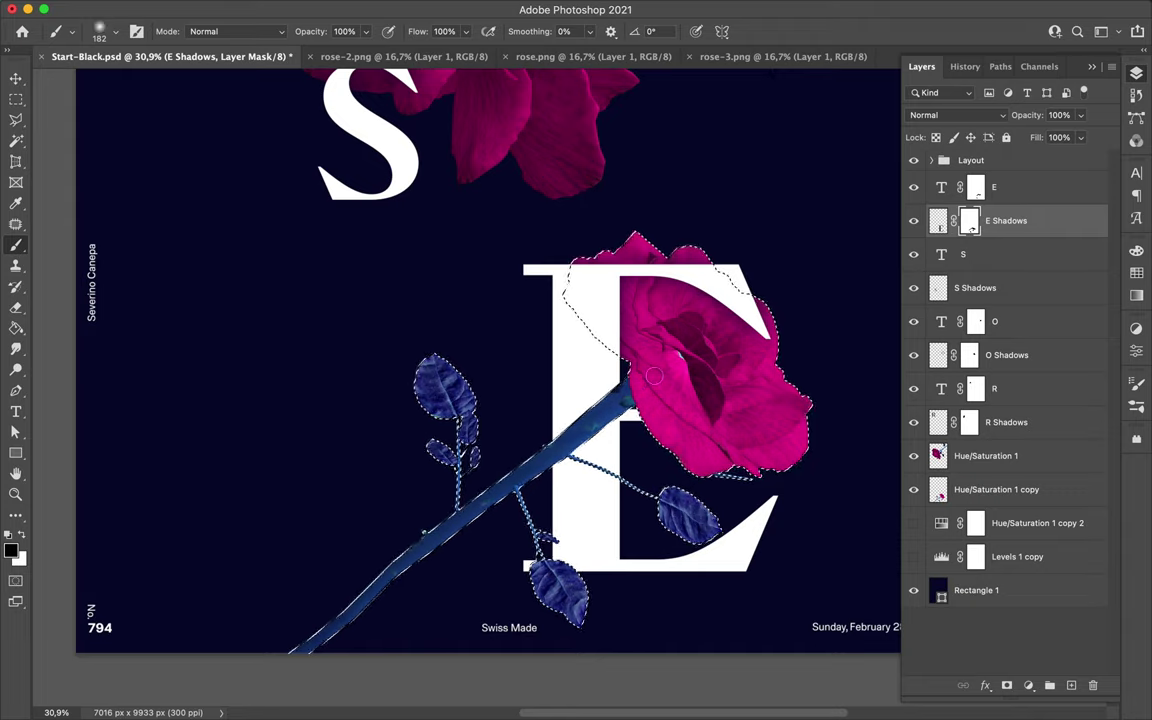
{"action": "scroll", "coordinate": [662, 456], "scroll_direction": "down", "scroll_amount": 2}
{"action": "key", "text": "ctrl+d"}
{"action": "key", "text": "v"}
{"action": "scroll", "coordinate": [662, 456], "scroll_direction": "down", "scroll_amount": 3}
{"action": "scroll", "coordinate": [670, 328], "scroll_direction": "up", "scroll_amount": 2}
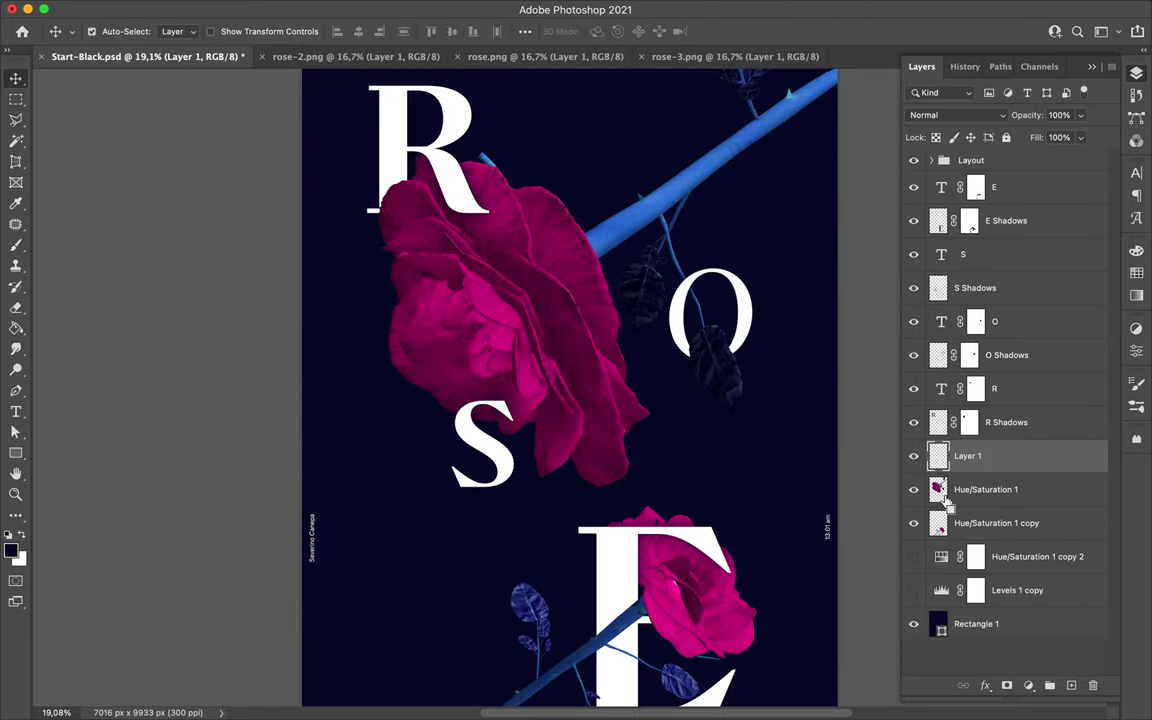
Step: Move the rose layer above the R and set the eraser to 182 px
{"action": "left_click_drag", "start_coordinate": [975, 455], "coordinate": [957, 400]}
{"action": "right_click", "coordinate": [445, 170]}
{"action": "type", "text": "182"}
{"action": "key", "text": "Return"}
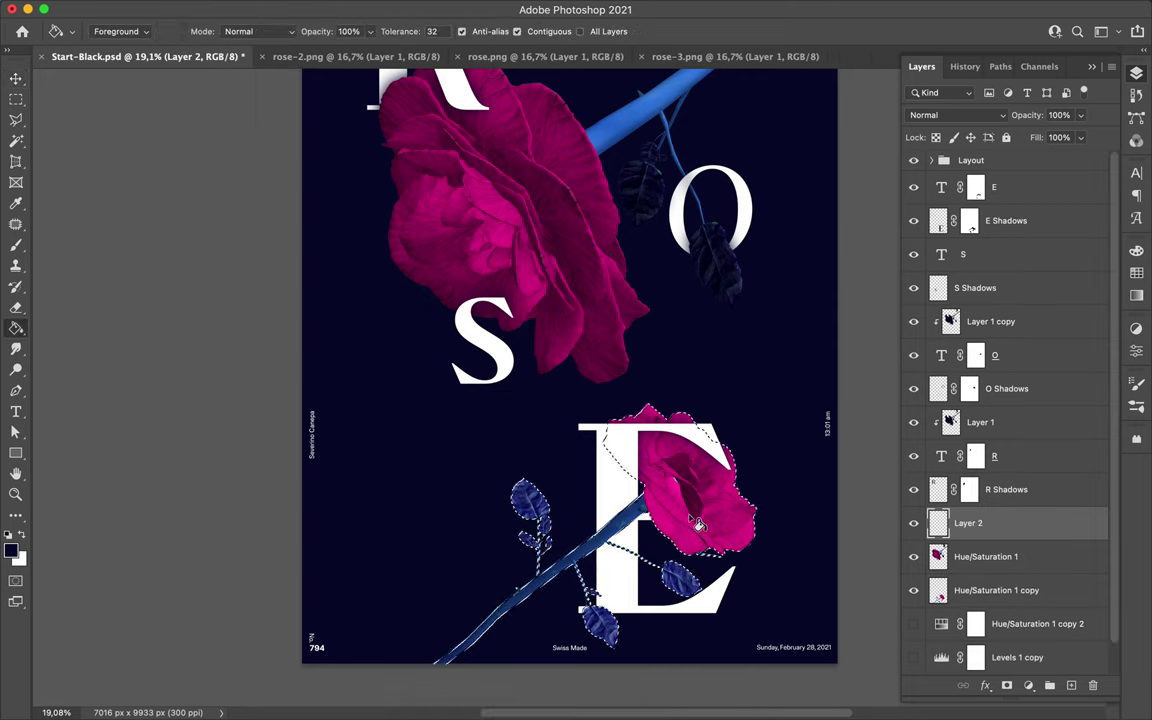
Step: Fill a new shading layer, move it to the top, and soften it with a 476 px eraser
{"action": "left_click", "coordinate": [402, 30]}
{"action": "left_click_drag", "start_coordinate": [968, 523], "coordinate": [965, 207]}
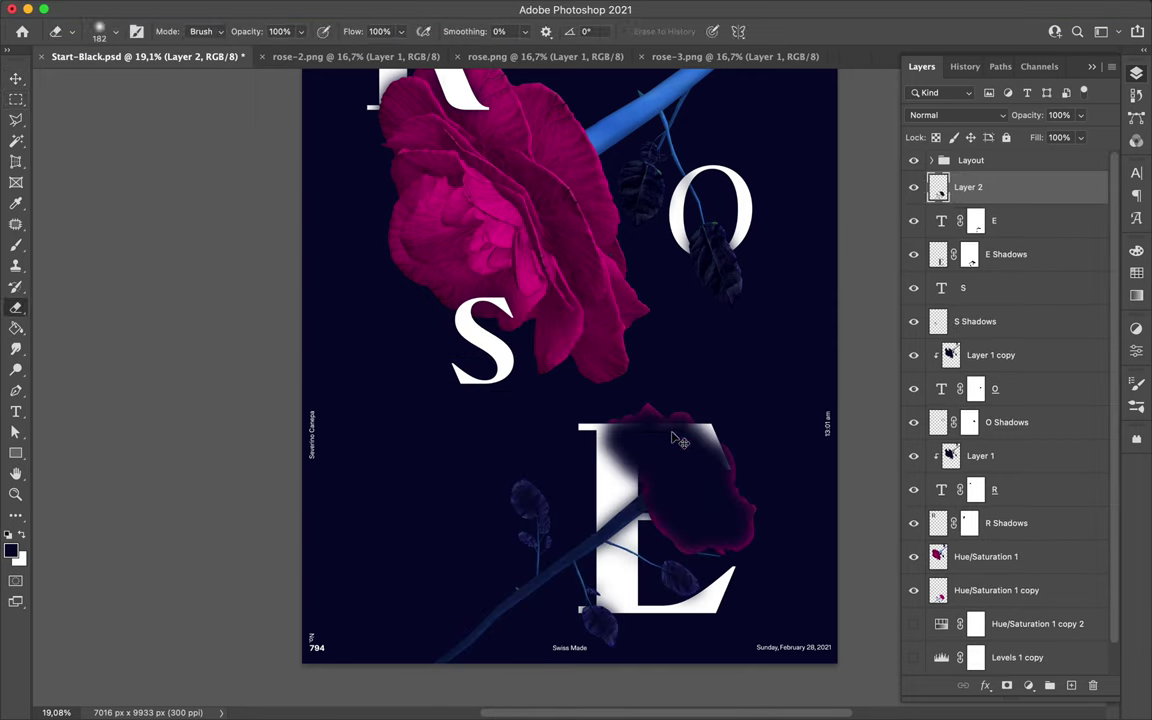
{"action": "right_click", "coordinate": [623, 469]}
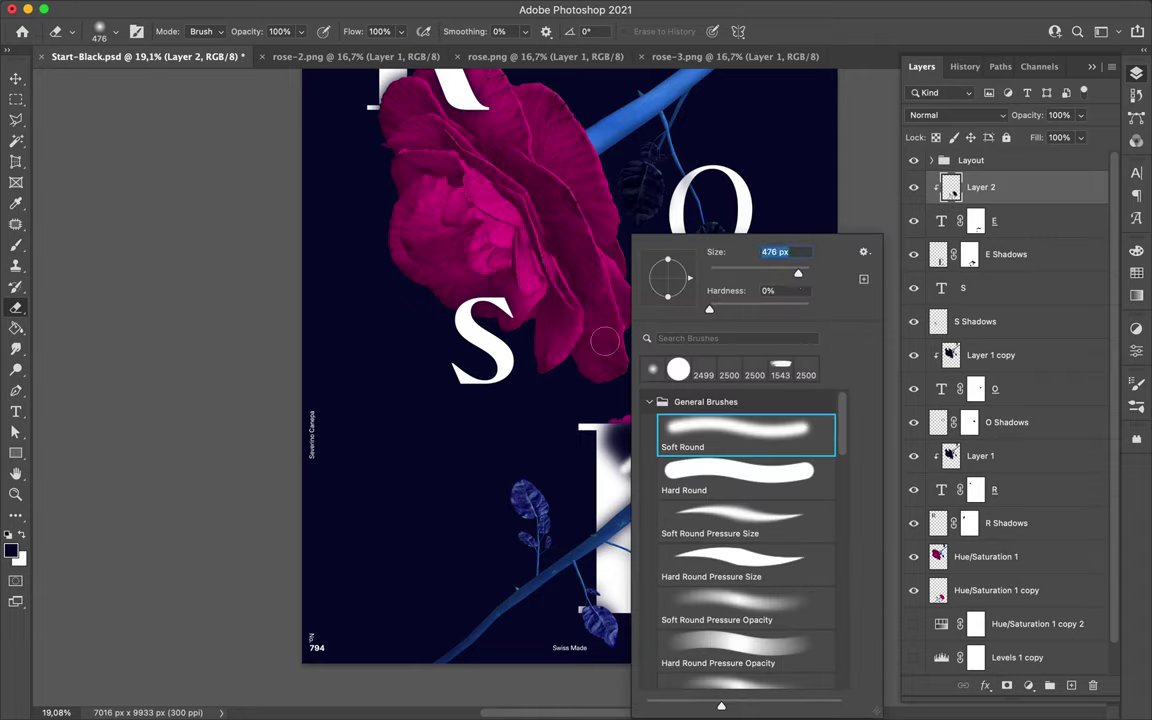
{"action": "key", "text": "Return"}
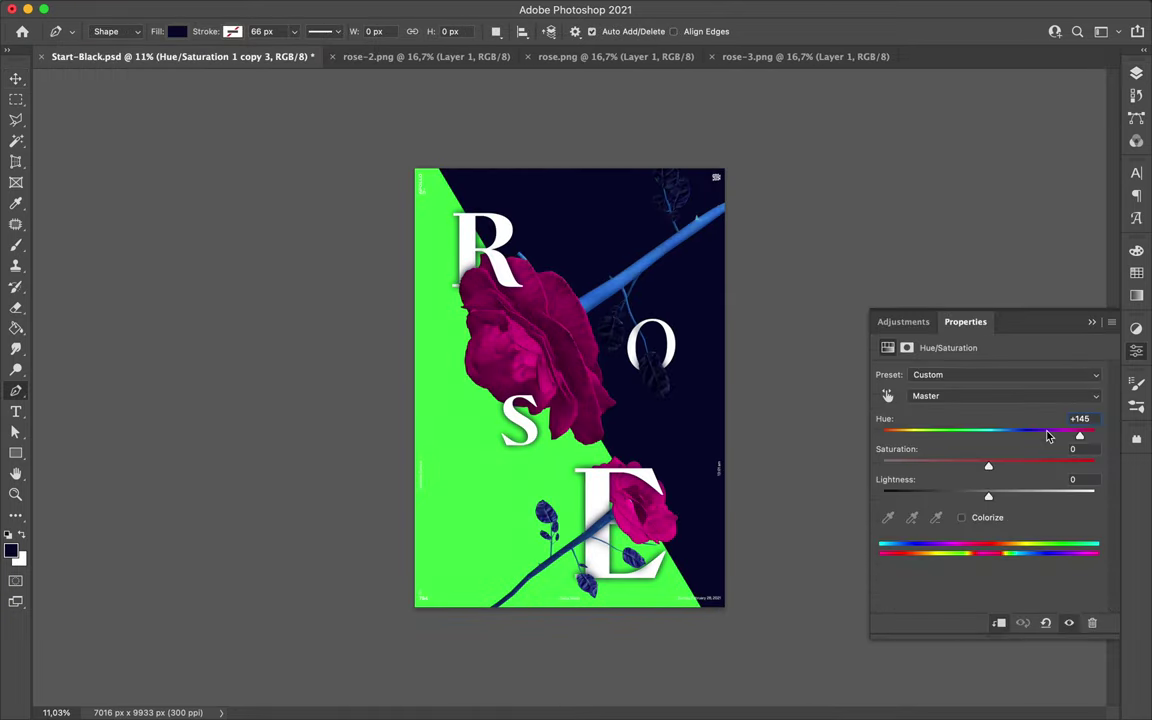
Step: Turn the diagonal triangle magenta and Gaussian-blur the first rose shadow layer
{"action": "left_click_drag", "start_coordinate": [1056, 436], "coordinate": [983, 438]}
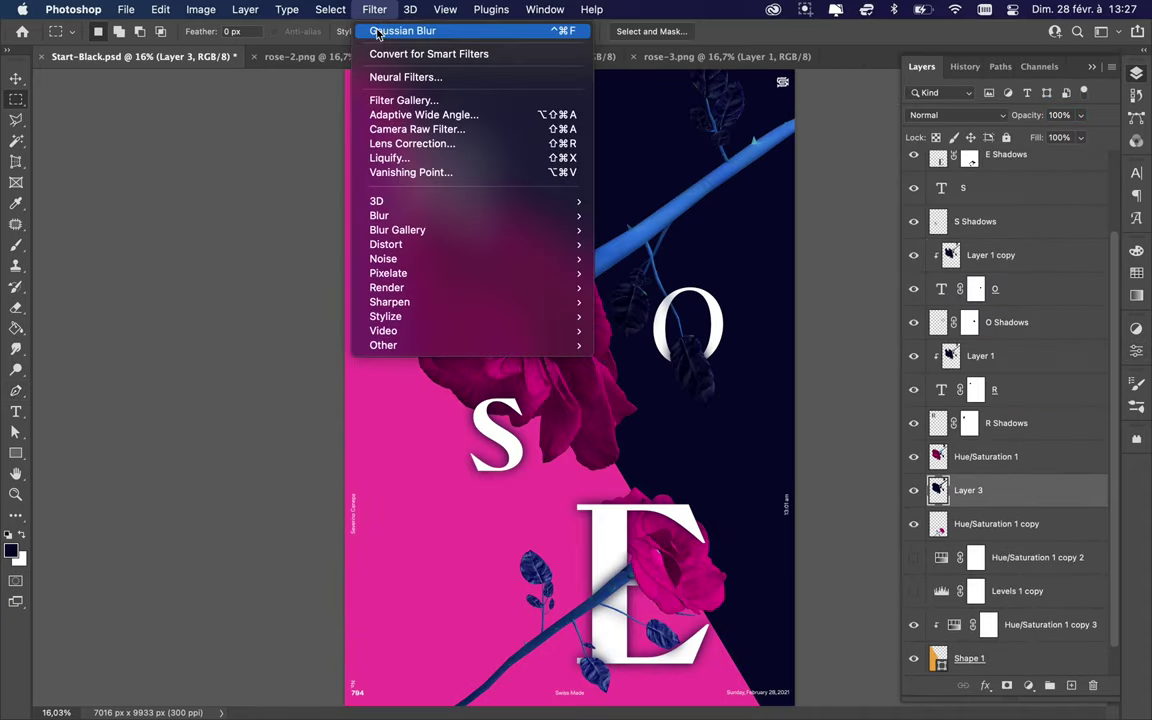
{"action": "left_click", "coordinate": [918, 92]}
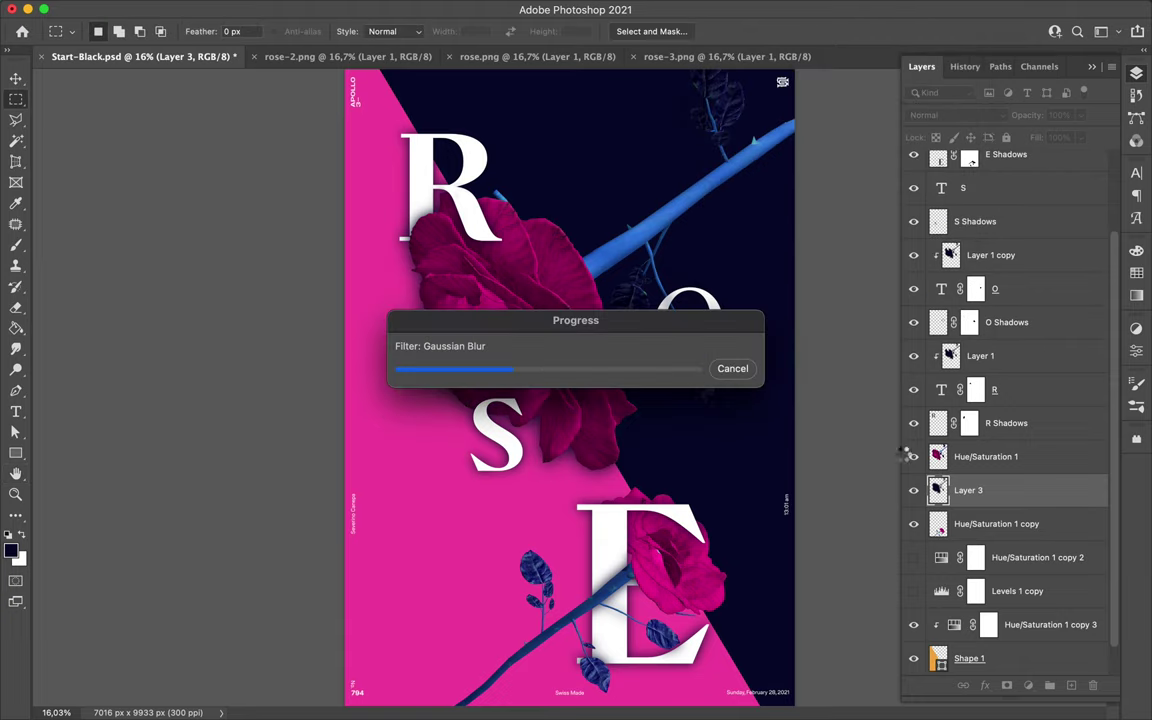
{"action": "key", "text": "m"}
{"action": "key", "text": "ctrl+d"}
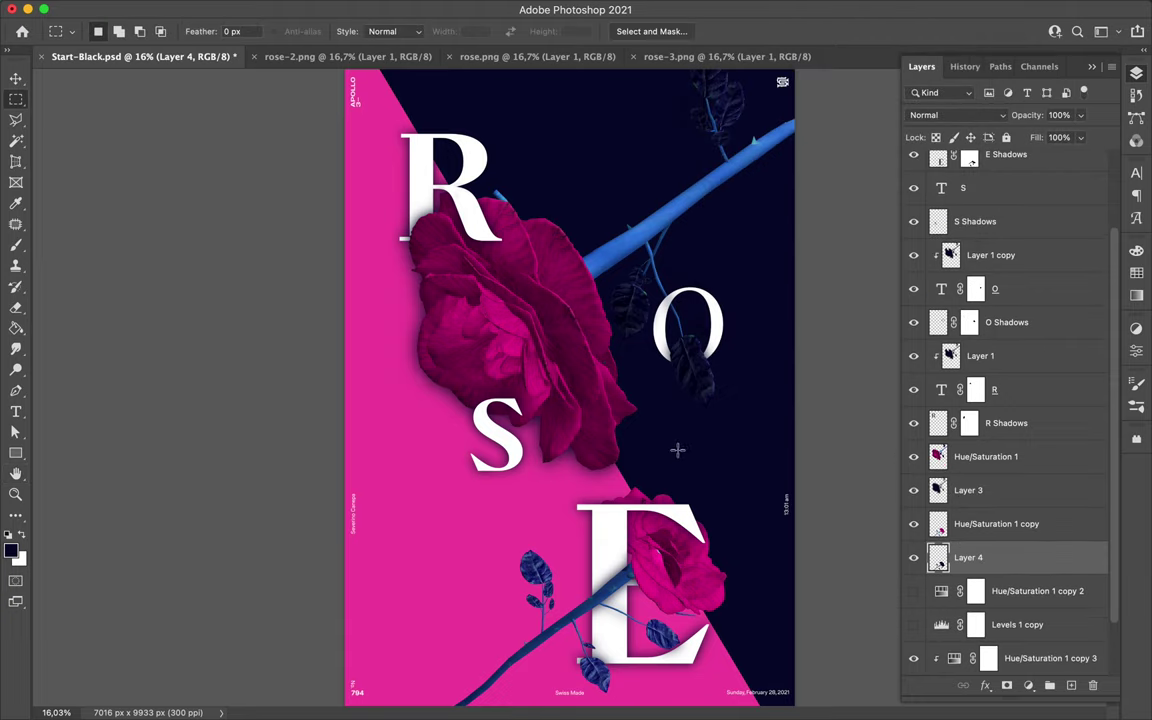
Step: Reapply Gaussian Blur to the second rose shadow and select Layer 3
{"action": "key", "text": "ctrl+alt+f"}
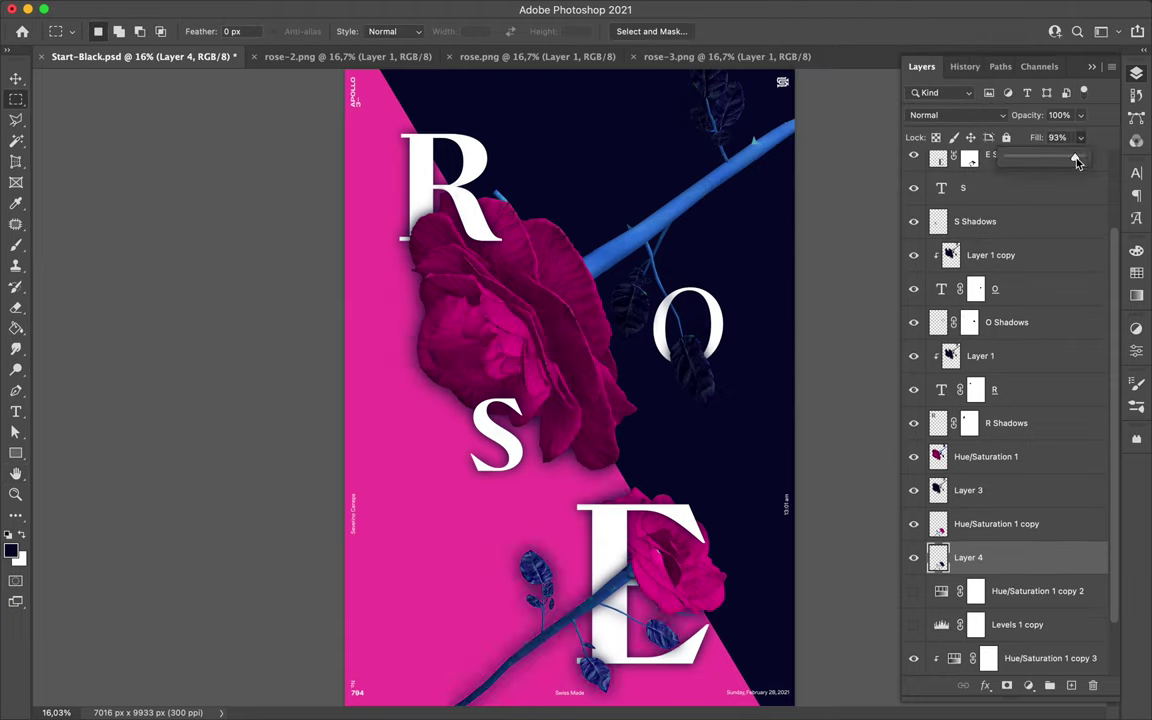
{"action": "key", "text": "v"}
{"action": "left_click", "coordinate": [437, 393]}
{"action": "scroll", "coordinate": [566, 226], "scroll_direction": "down", "scroll_amount": 2}
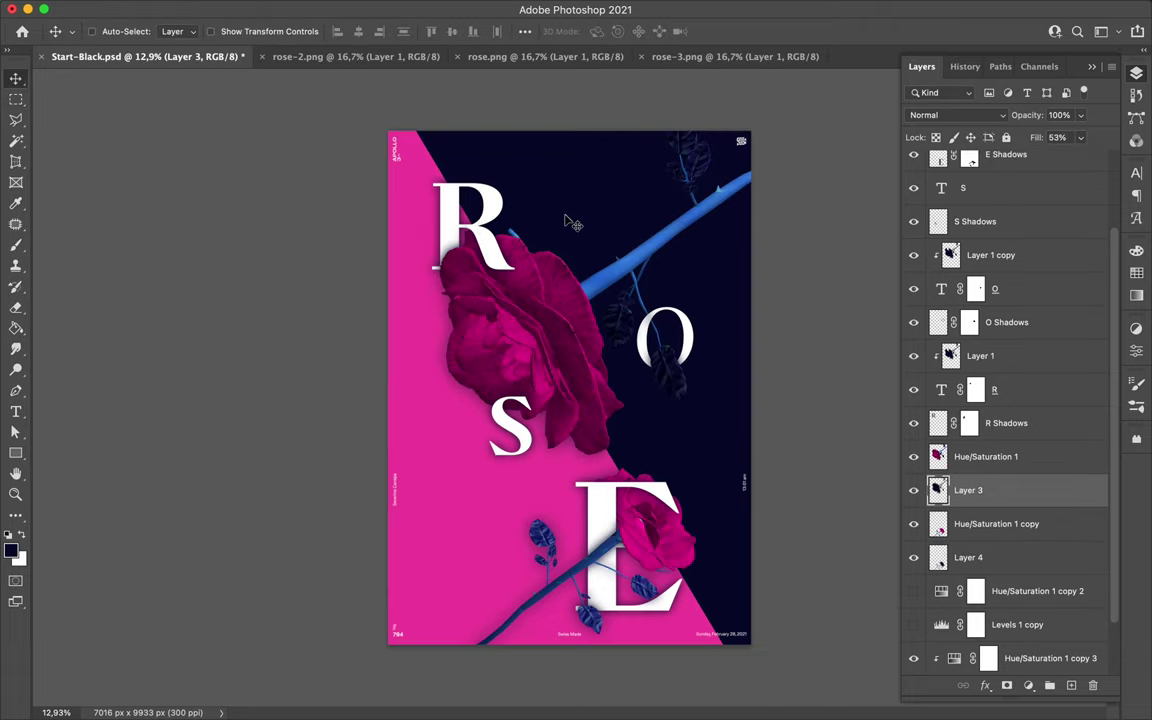
{"action": "scroll", "coordinate": [589, 308], "scroll_direction": "up", "scroll_amount": 3}
{"action": "scroll", "coordinate": [566, 283], "scroll_direction": "down", "scroll_amount": 1}
{"action": "scroll", "coordinate": [552, 347], "scroll_direction": "down", "scroll_amount": 1}
{"action": "scroll", "coordinate": [1010, 500], "scroll_direction": "down", "scroll_amount": 5}
{"action": "double_click", "coordinate": [1025, 657]}
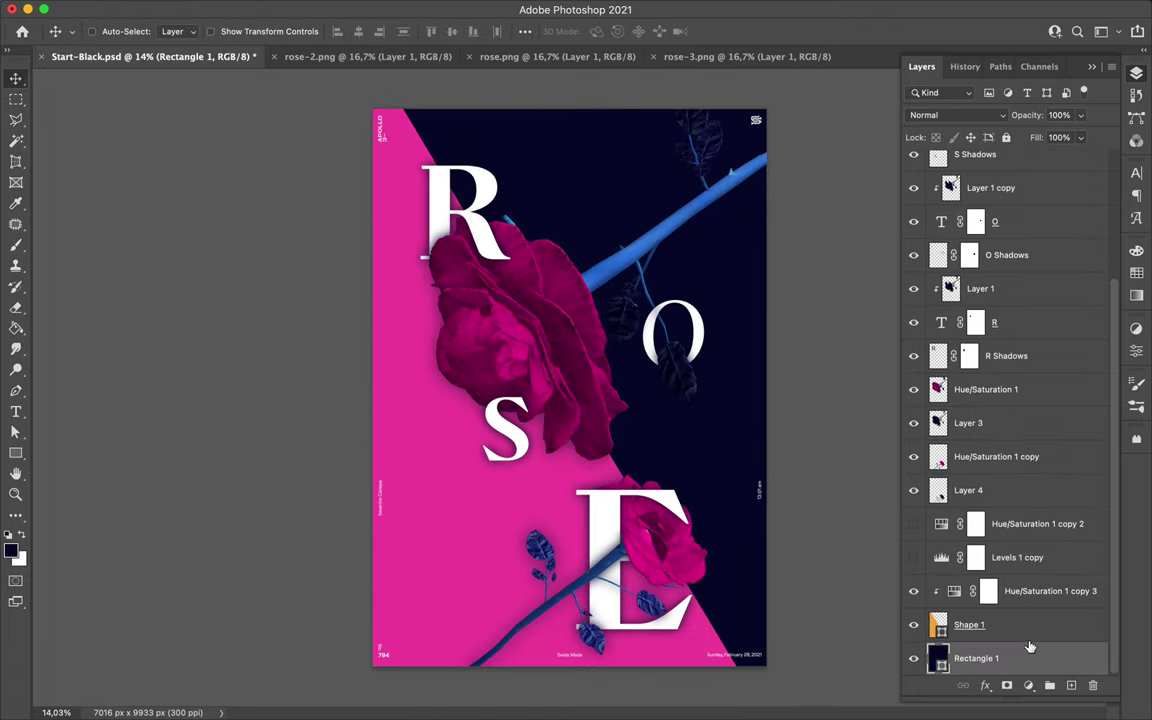
Step: Apply a Gradient Overlay layer style to the Shape 1 triangle
{"action": "key", "text": "Escape"}
{"action": "left_click", "coordinate": [1004, 626]}
{"action": "double_click", "coordinate": [1004, 626]}
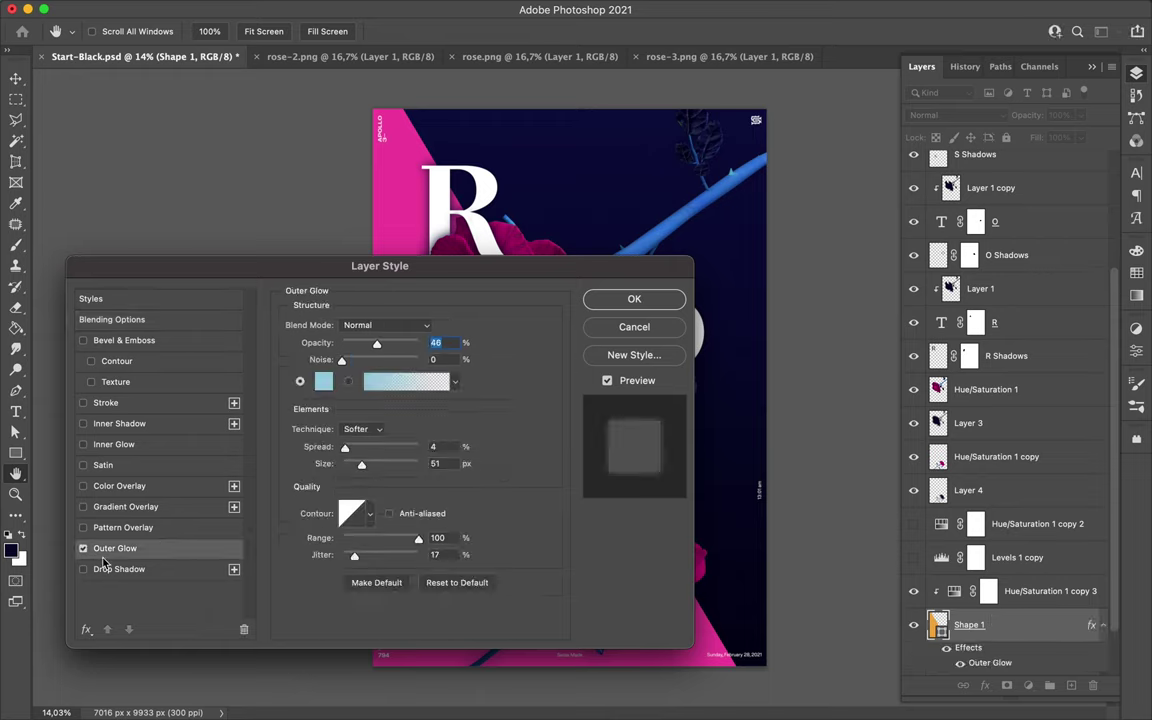
{"action": "left_click", "coordinate": [120, 509]}
{"action": "left_click_drag", "start_coordinate": [275, 268], "coordinate": [805, 106]}
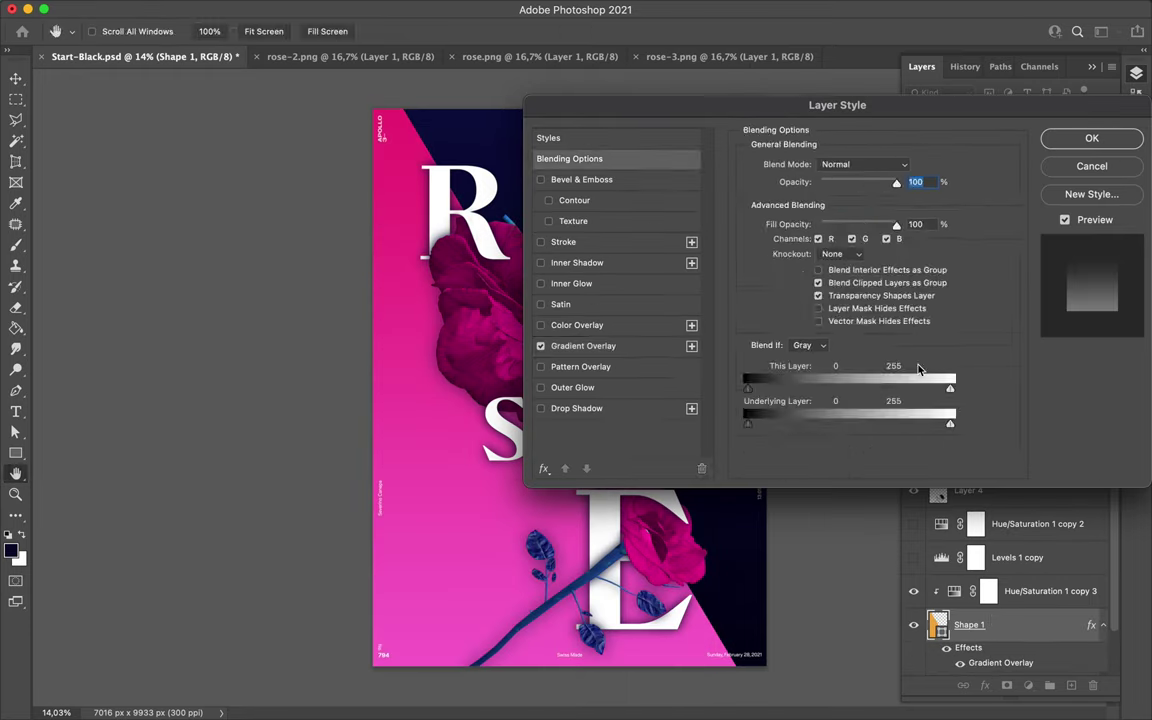
{"action": "left_click", "coordinate": [1114, 142]}
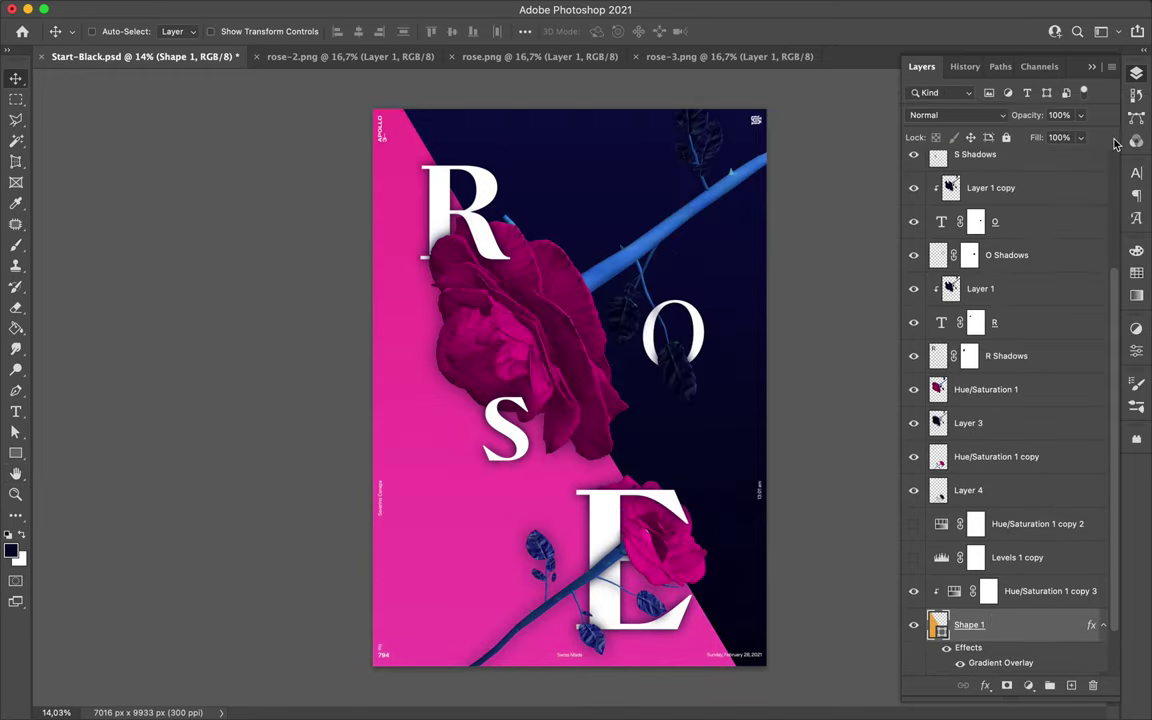
{"action": "scroll", "coordinate": [1040, 637], "scroll_direction": "down", "scroll_amount": 2}
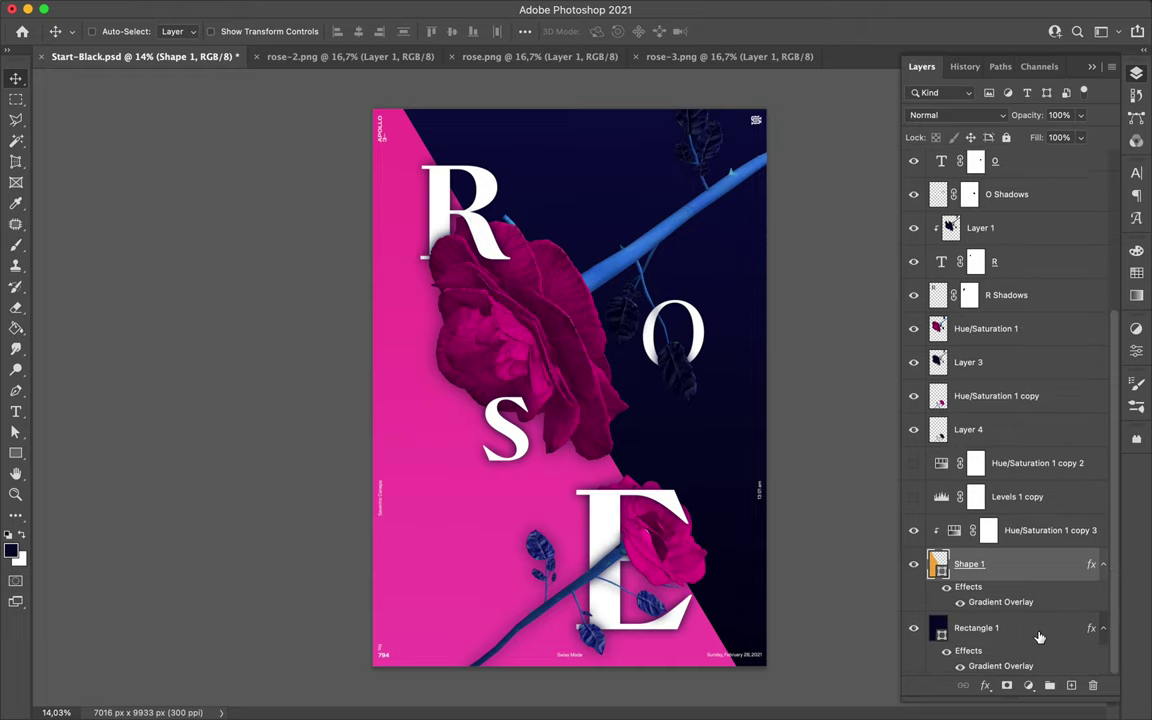
{"action": "scroll", "coordinate": [733, 193], "scroll_direction": "up", "scroll_amount": 2}
Step: Make a small blue square on a new layer and Alt-drag a first copy
{"action": "key", "text": "v"}
{"action": "key", "text": "ctrl+shift+alt+n"}
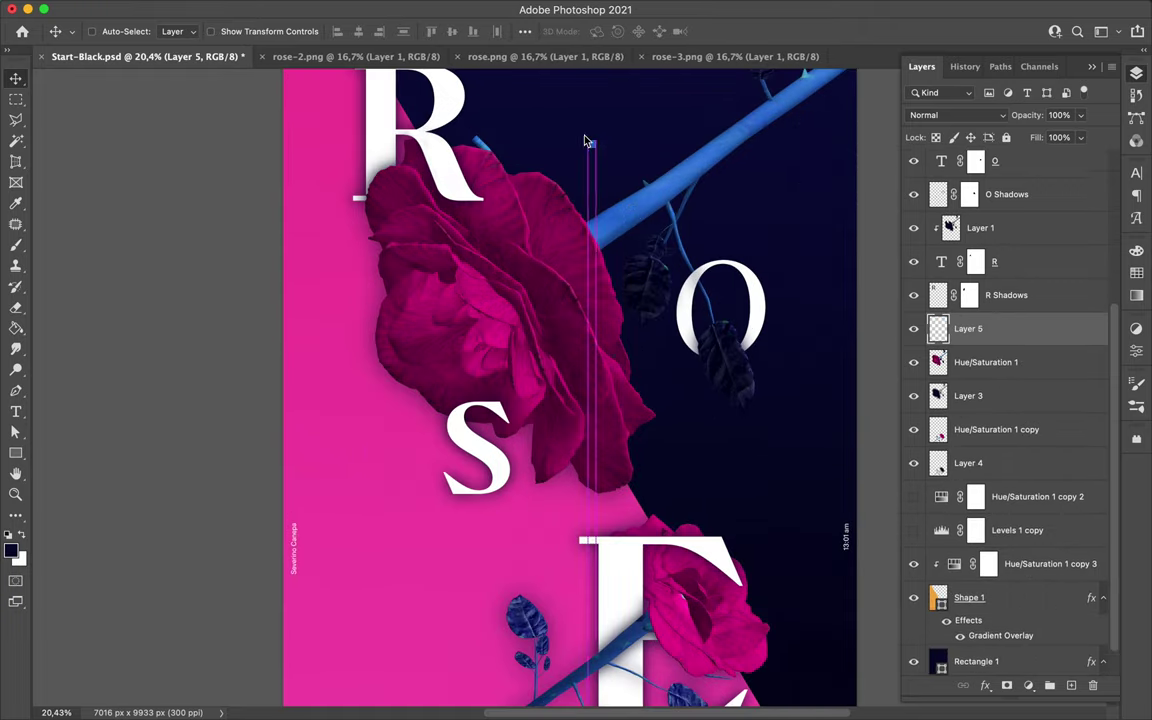
{"action": "scroll", "coordinate": [518, 378], "scroll_direction": "up", "scroll_amount": 5}
{"action": "scroll", "coordinate": [518, 378], "scroll_direction": "down", "scroll_amount": 2}
{"action": "left_click_drag", "start_coordinate": [536, 135], "coordinate": [540, 121]}
{"action": "scroll", "coordinate": [540, 121], "scroll_direction": "up", "scroll_amount": 5}
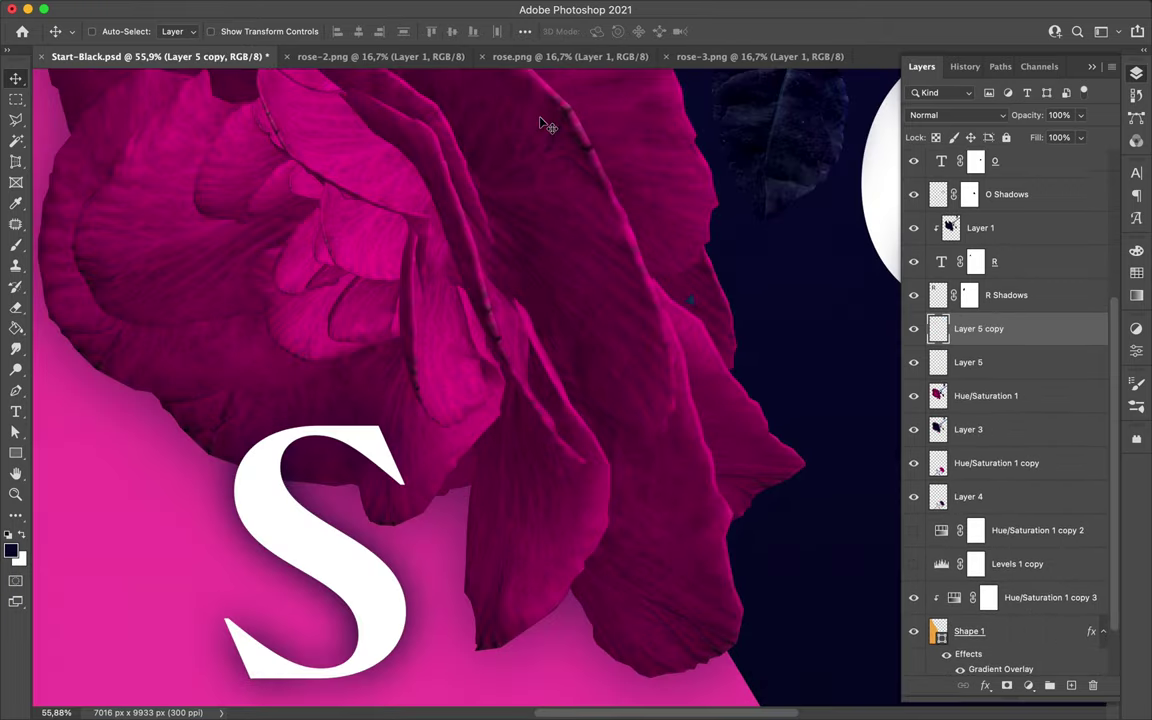
{"action": "scroll", "coordinate": [465, 303], "scroll_direction": "up", "scroll_amount": 3}
Step: Add another square copy and line it up to complete a column of three
{"action": "left_click", "coordinate": [465, 303], "text": "ctrl"}
{"action": "left_click", "coordinate": [16, 224]}
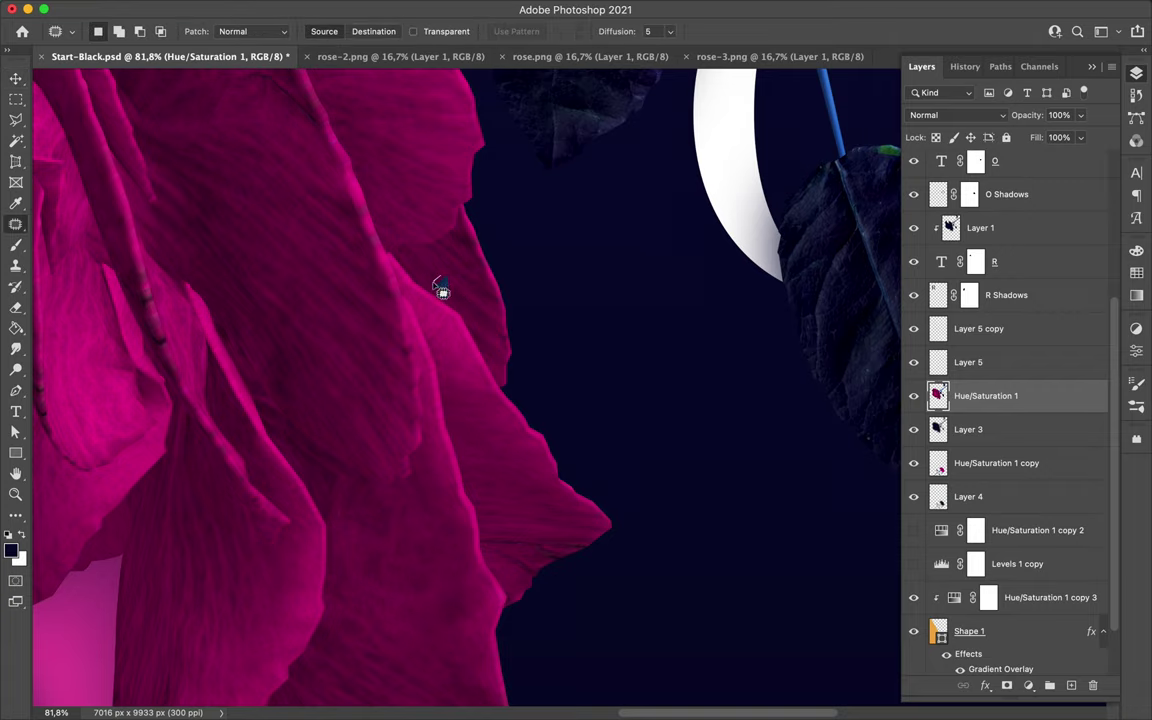
{"action": "scroll", "coordinate": [540, 327], "scroll_direction": "down", "scroll_amount": 5}
{"action": "key", "text": "v"}
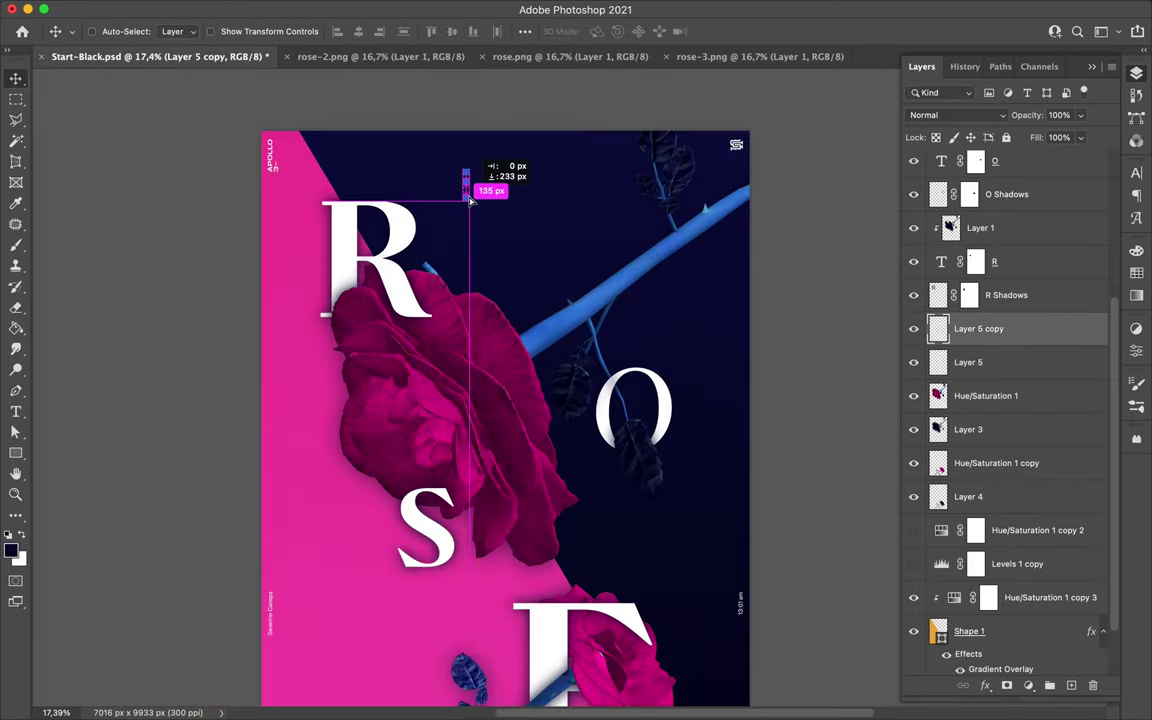
{"action": "left_click_drag", "start_coordinate": [471, 180], "coordinate": [532, 118]}
{"action": "scroll", "coordinate": [551, 172], "scroll_direction": "up", "scroll_amount": 5}
{"action": "left_click_drag", "start_coordinate": [551, 172], "coordinate": [427, 272]}
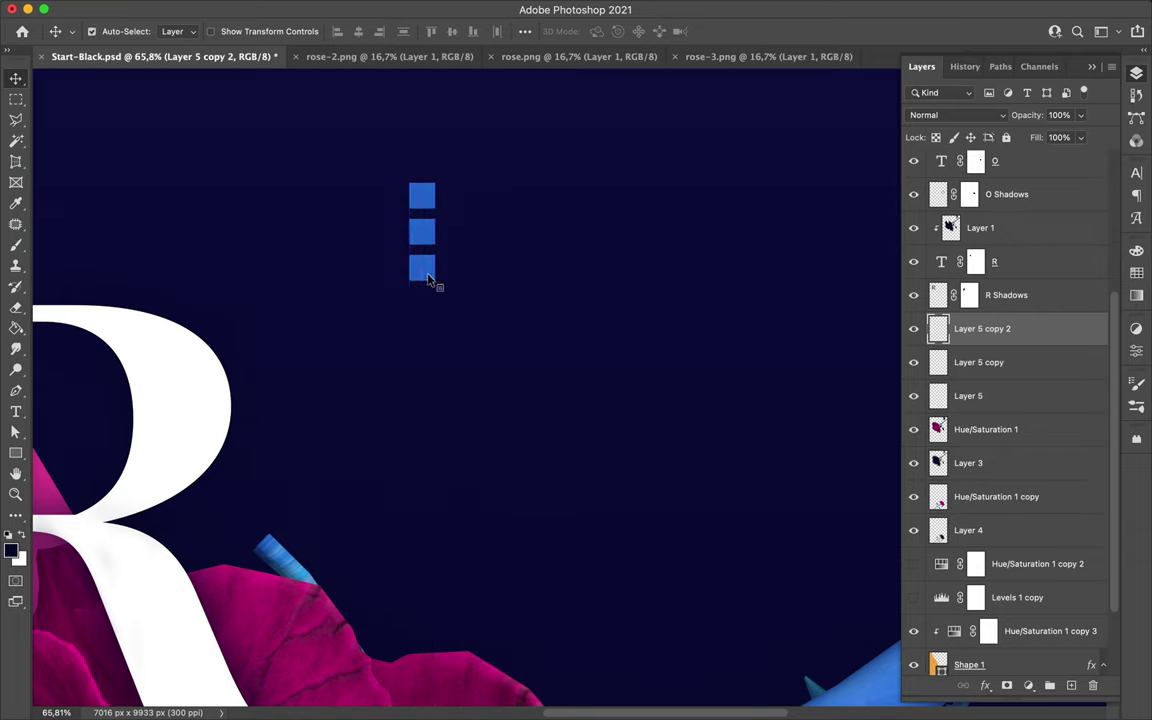
Step: Duplicate the column into a 3×3 grid, group the squares as Group 1, and start scaling
{"action": "key", "text": "alt+shift+bracketleft"}
{"action": "key", "text": "alt+shift+bracketleft"}
{"action": "left_click_drag", "start_coordinate": [422, 205], "coordinate": [496, 205]}
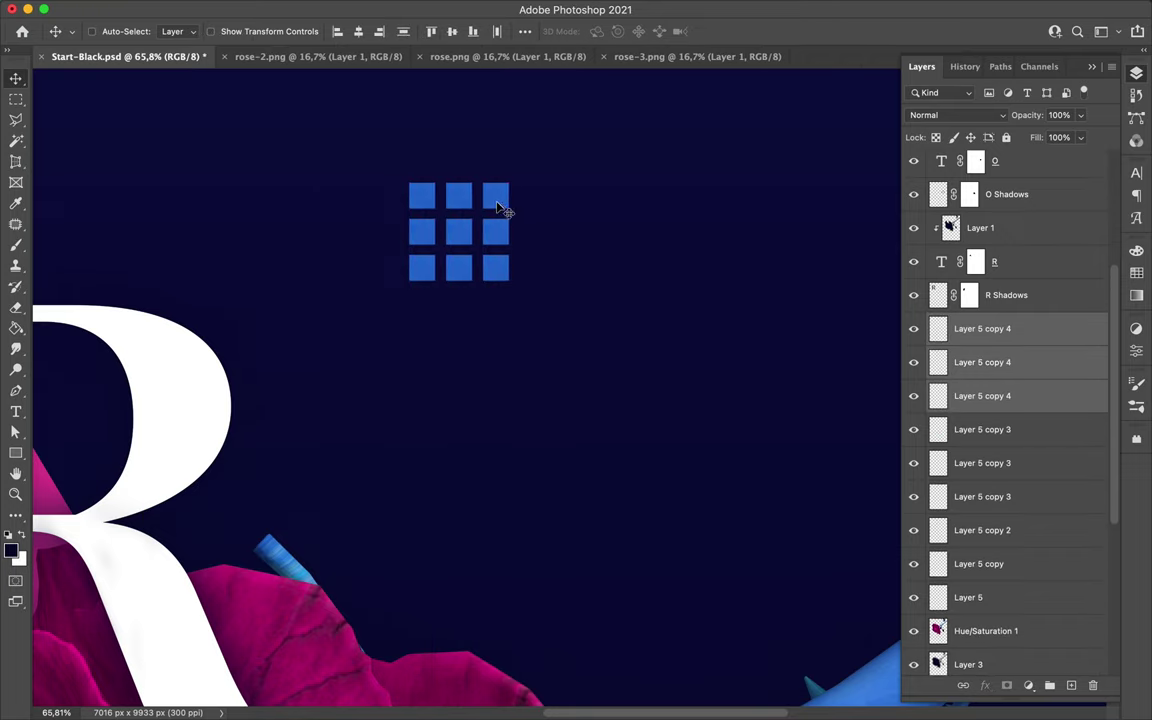
{"action": "scroll", "coordinate": [570, 378], "scroll_direction": "down", "scroll_amount": 5}
{"action": "key", "text": "alt+shift+bracketleft"}
{"action": "key", "text": "alt+shift+bracketleft"}
{"action": "key", "text": "alt+shift+bracketleft"}
{"action": "key", "text": "ctrl+g"}
{"action": "scroll", "coordinate": [556, 368], "scroll_direction": "down", "scroll_amount": 1}
{"action": "key", "text": "ctrl+alt+t"}
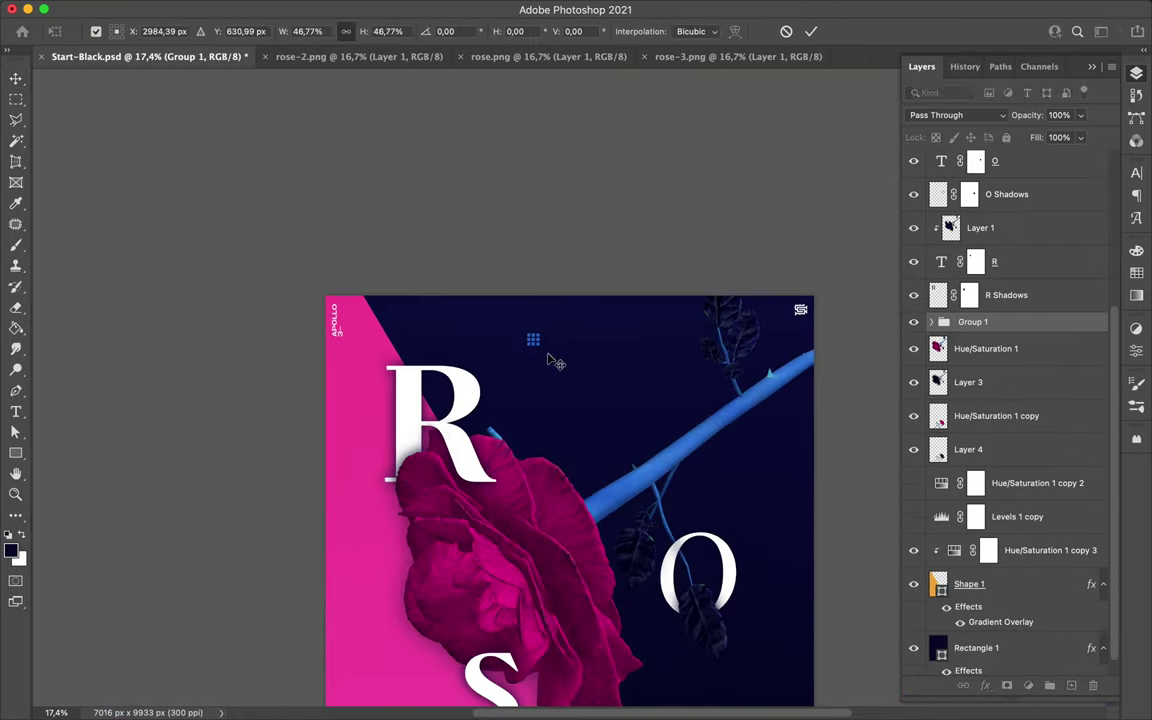
Step: Place the transformed grid copy on the centre guide and merge the diamond group into one layer
{"action": "scroll", "coordinate": [558, 370], "scroll_direction": "down", "scroll_amount": 5}
{"action": "scroll", "coordinate": [558, 370], "scroll_direction": "up", "scroll_amount": 1}
{"action": "left_click_drag", "start_coordinate": [528, 146], "coordinate": [727, 488]}
{"action": "key", "text": "Return"}
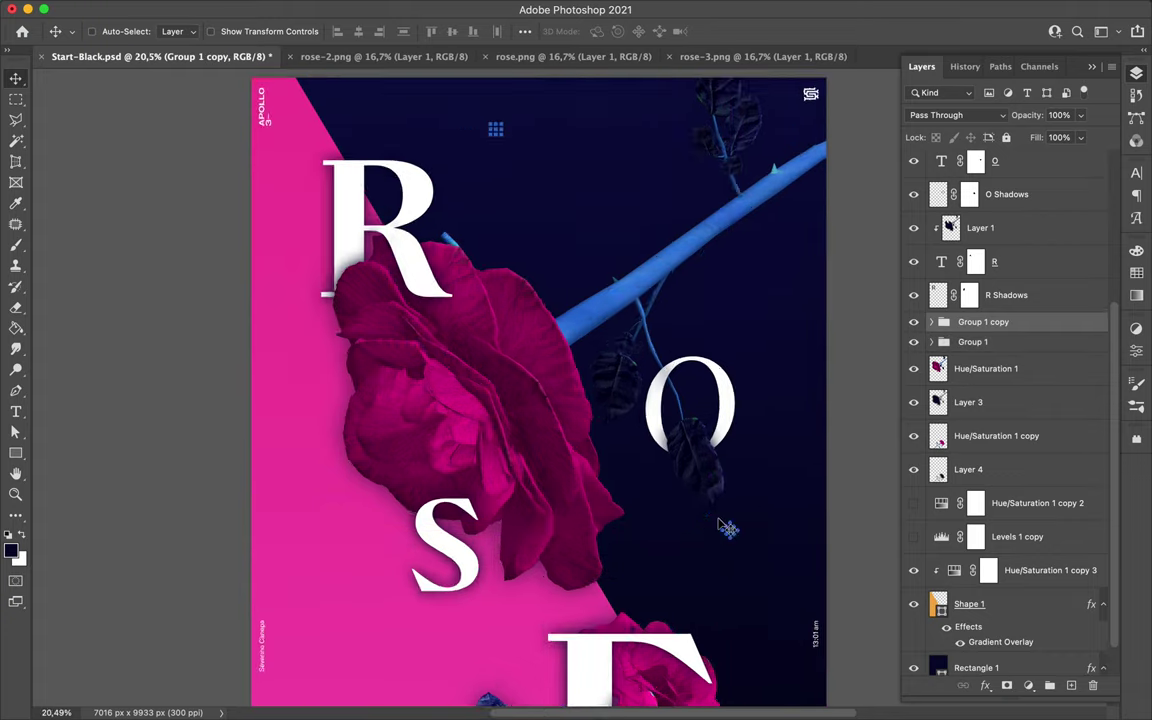
{"action": "scroll", "coordinate": [560, 483], "scroll_direction": "up", "scroll_amount": 8}
{"action": "scroll", "coordinate": [553, 488], "scroll_direction": "up", "scroll_amount": 4}
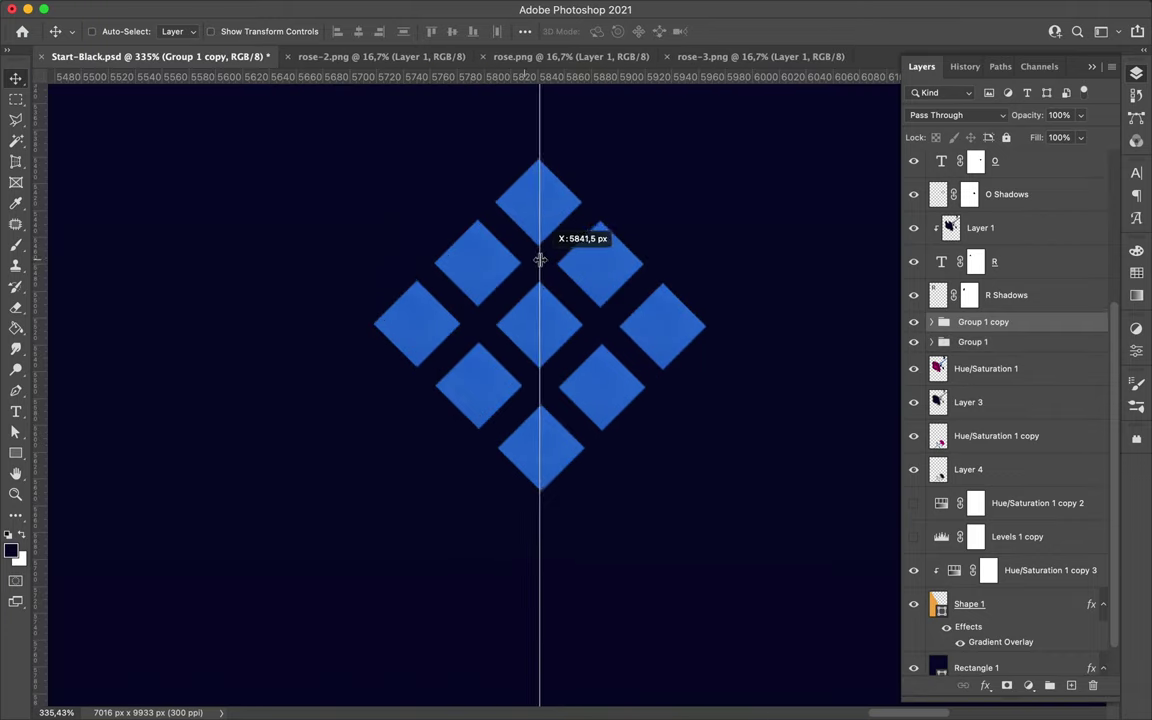
{"action": "left_click_drag", "start_coordinate": [539, 260], "coordinate": [541, 262]}
{"action": "key", "text": "ctrl+0"}
{"action": "key", "text": "ctrl+e"}
Step: Duplicate diamond grid copies around the rose and remove the unwanted ones
{"action": "left_click_drag", "start_coordinate": [731, 435], "coordinate": [503, 543]}
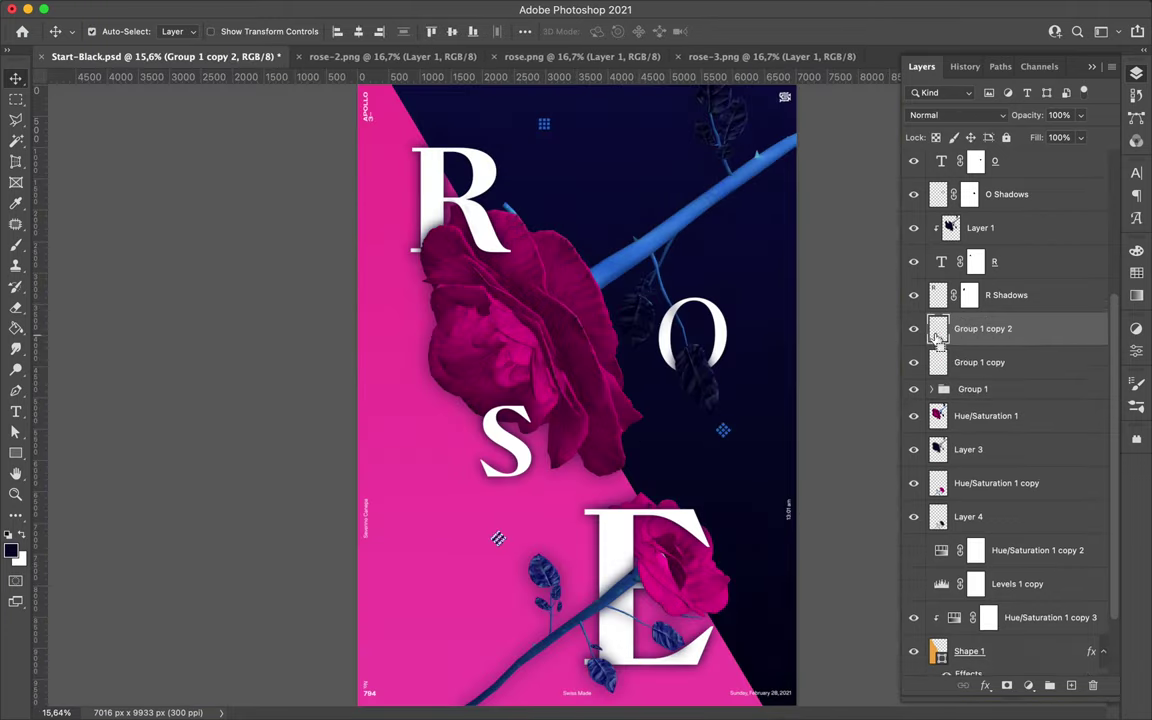
{"action": "left_click", "coordinate": [986, 449]}
{"action": "left_click_drag", "start_coordinate": [505, 322], "coordinate": [509, 327]}
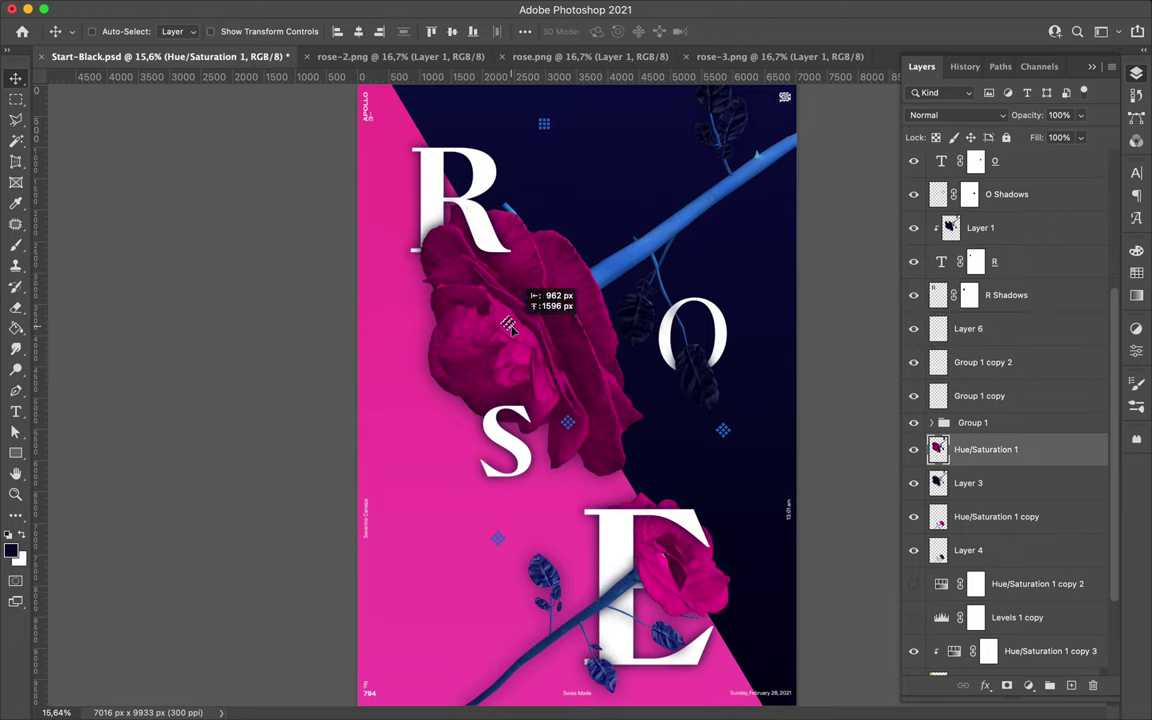
{"action": "left_click_drag", "start_coordinate": [593, 372], "coordinate": [528, 539]}
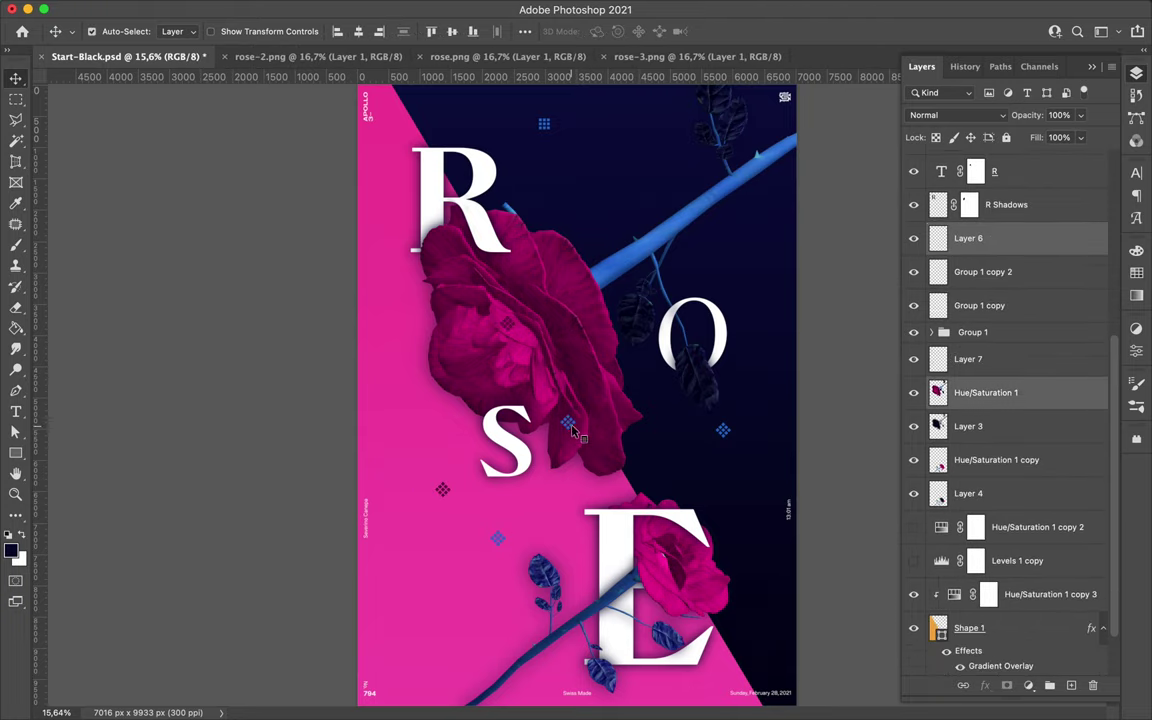
{"action": "key", "text": "ctrl+z"}
{"action": "scroll", "coordinate": [586, 443], "scroll_direction": "up", "scroll_amount": 5}
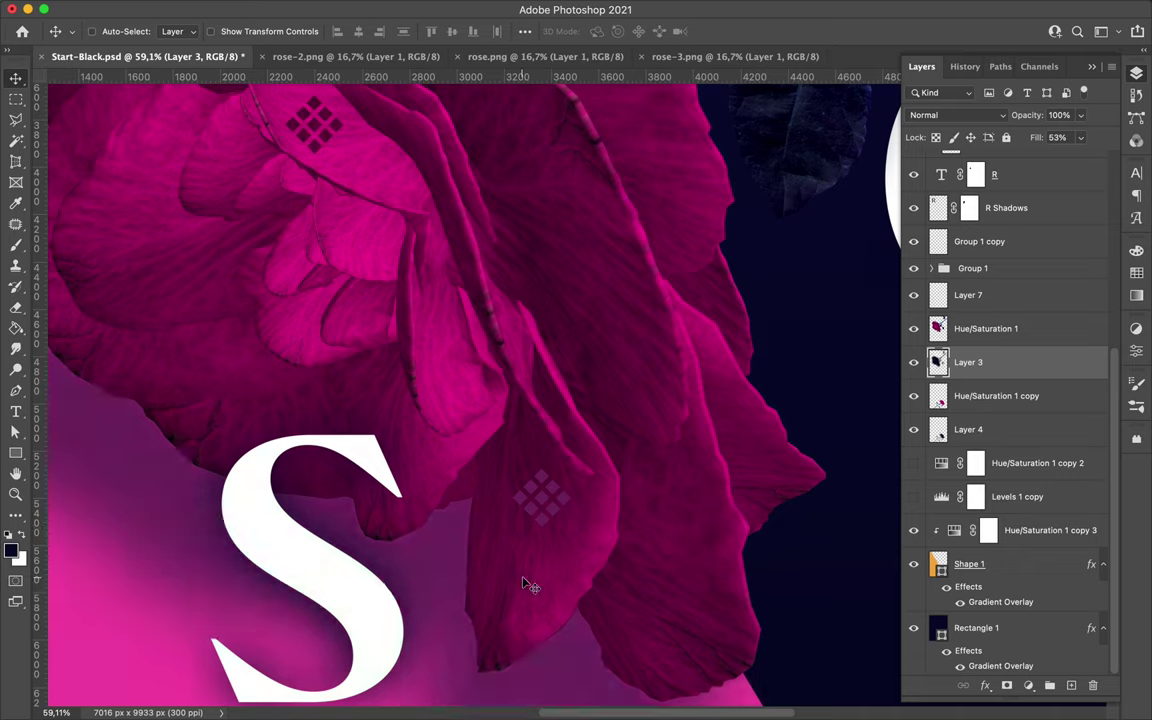
{"action": "scroll", "coordinate": [528, 585], "scroll_direction": "down", "scroll_amount": 5}
{"action": "key", "text": "ctrl+shift+z"}
{"action": "scroll", "coordinate": [463, 618], "scroll_direction": "up", "scroll_amount": 2}
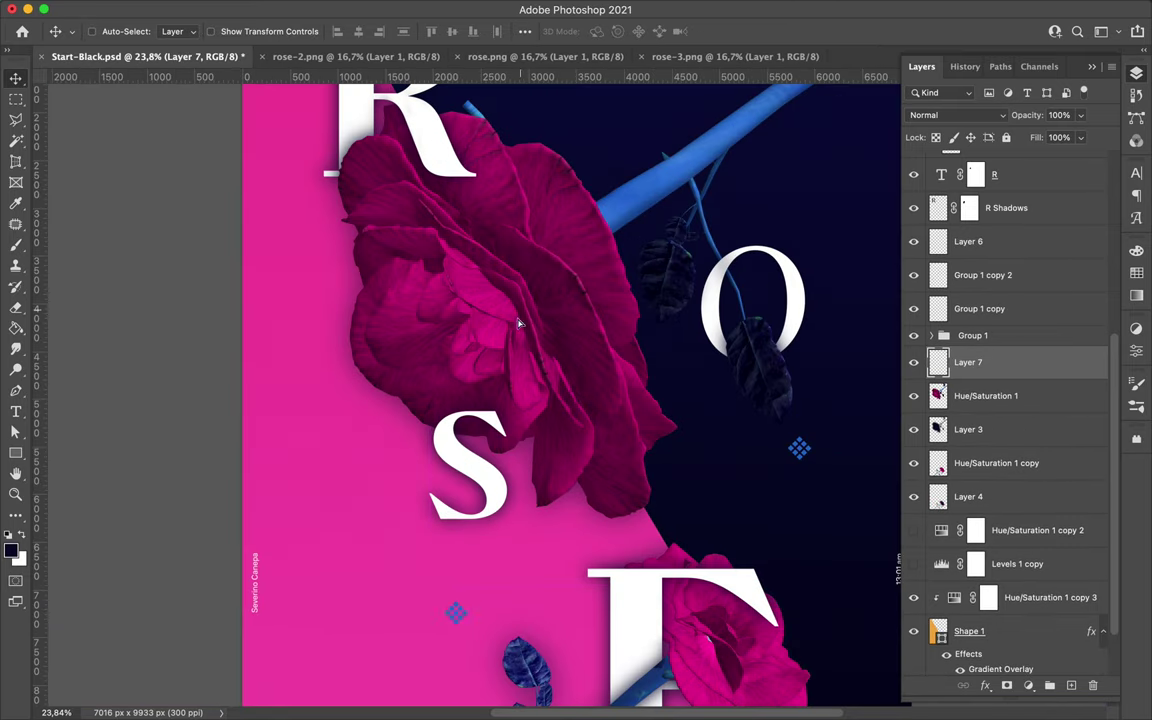
{"action": "key", "text": "ctrl+z"}
{"action": "key", "text": "ctrl+z"}
{"action": "key", "text": "ctrl+z"}
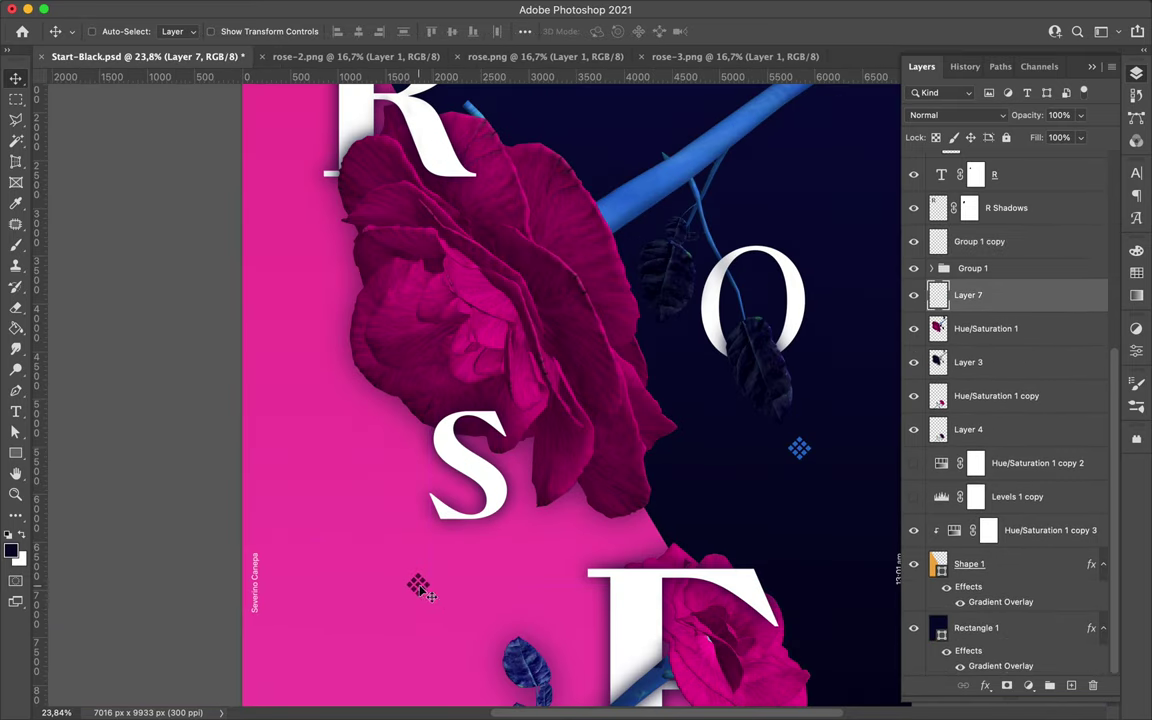
Step: Position a small diamond beside the s and move the top diamond grid into place
{"action": "left_click_drag", "start_coordinate": [522, 530], "coordinate": [518, 528]}
{"action": "key", "text": "ctrl+0"}
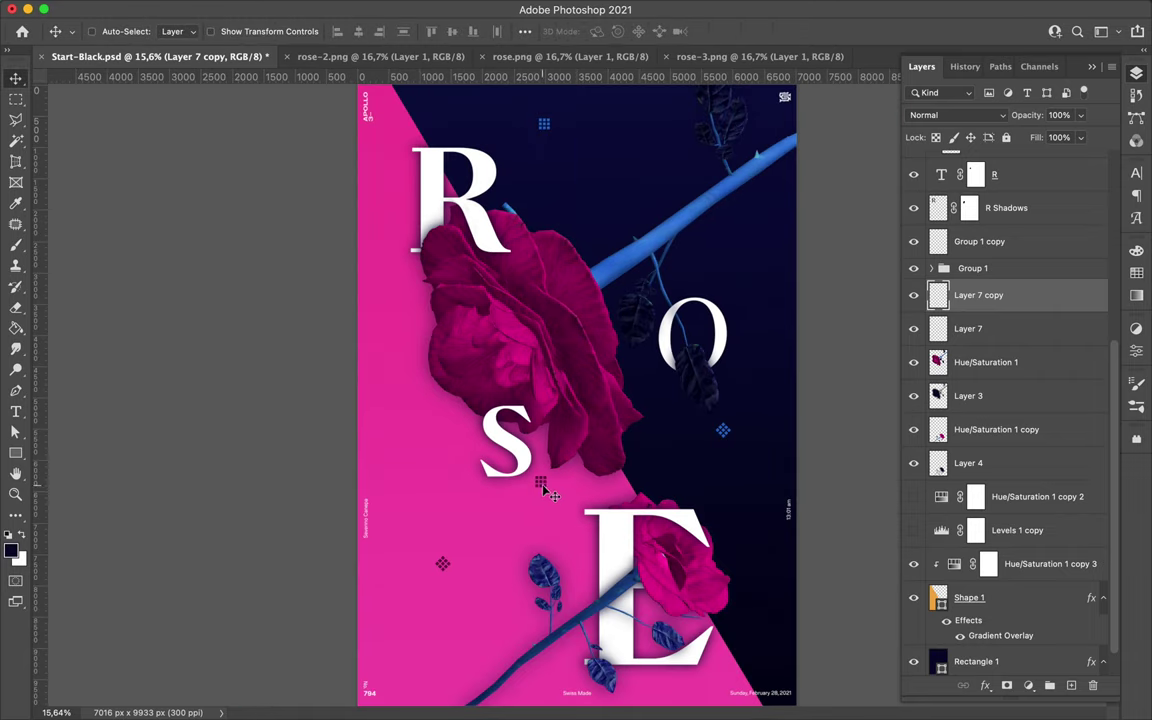
{"action": "left_click", "coordinate": [445, 567]}
{"action": "left_click_drag", "start_coordinate": [445, 567], "coordinate": [420, 442]}
{"action": "left_click", "coordinate": [544, 123]}
{"action": "left_click_drag", "start_coordinate": [546, 125], "coordinate": [591, 195]}
{"action": "left_click", "coordinate": [672, 438], "text": "ctrl"}
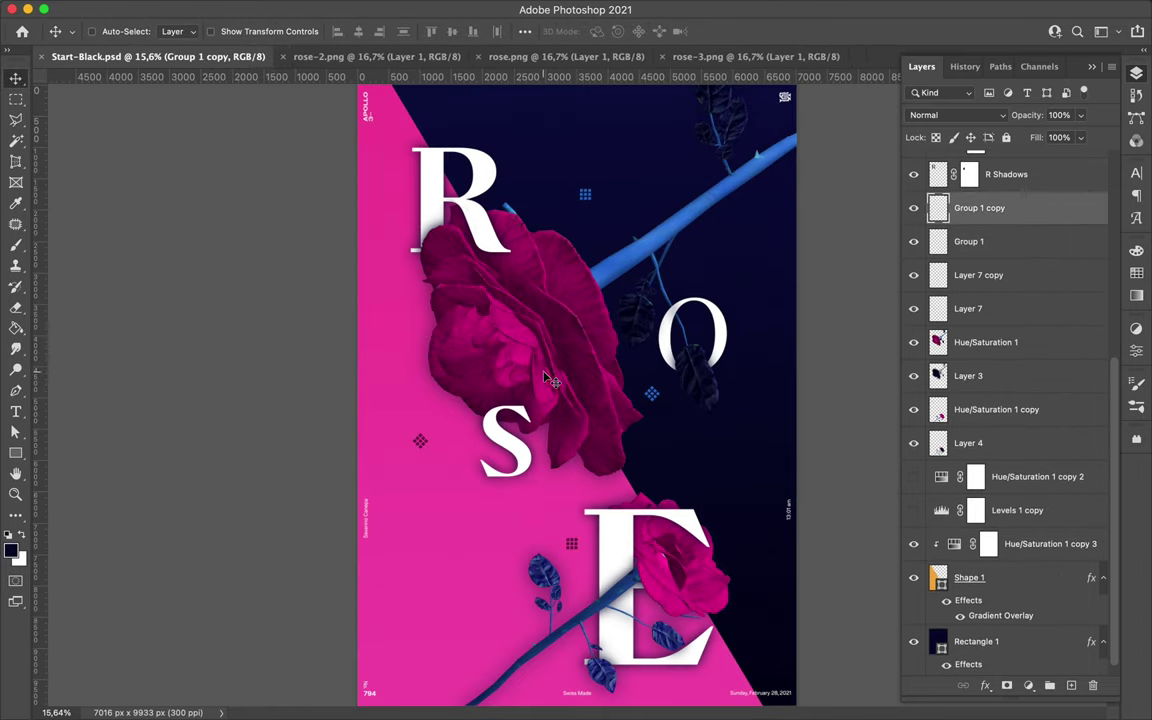
Step: Make a blurred rose copy beneath the rose, offset as a shadow, with rose copies in Soft Light
{"action": "left_click", "coordinate": [986, 342]}
{"action": "key", "text": "ctrl+j"}
{"action": "key", "text": "ctrl+alt+f"}
{"action": "left_click", "coordinate": [922, 91]}
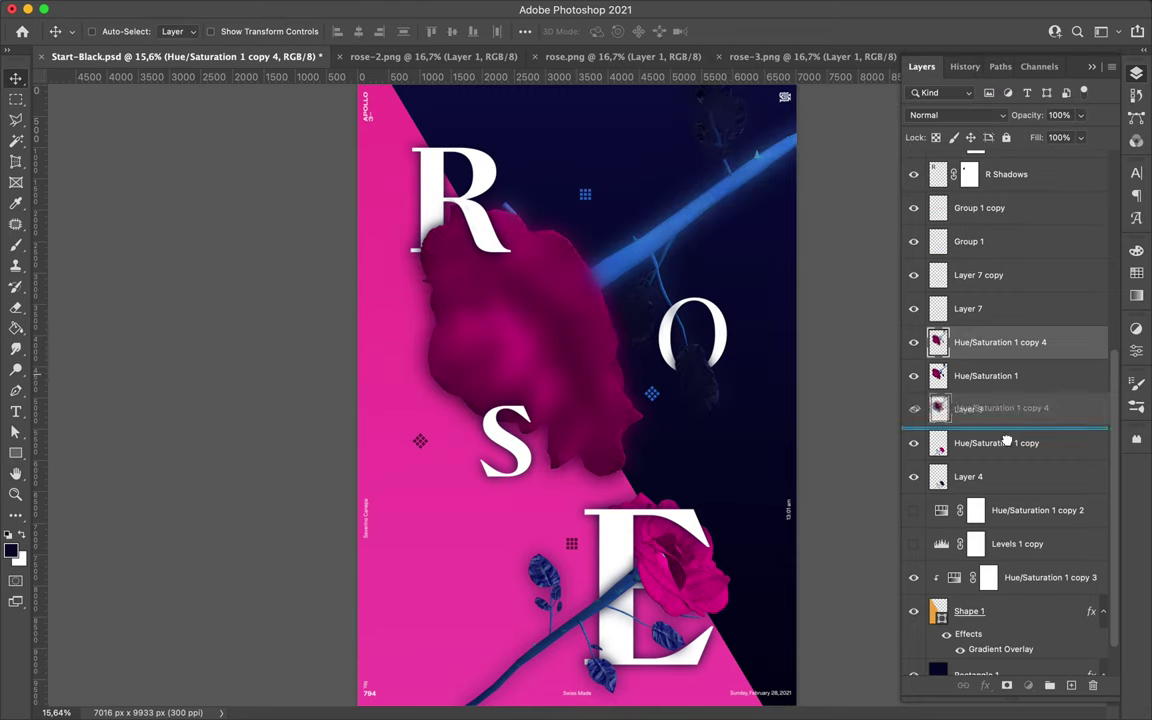
{"action": "left_click_drag", "start_coordinate": [939, 342], "coordinate": [939, 409]}
{"action": "left_click_drag", "start_coordinate": [545, 300], "coordinate": [527, 322]}
{"action": "key", "text": "ctrl+t"}
{"action": "key", "text": "Return"}
{"action": "left_click", "coordinate": [957, 115]}
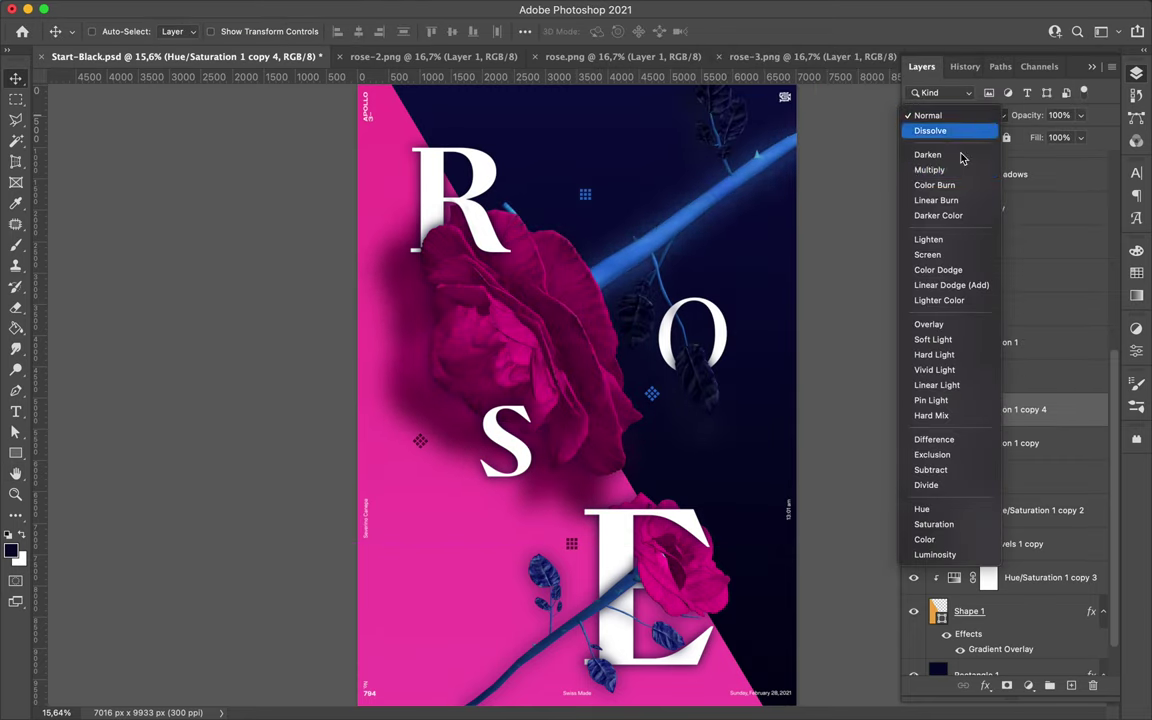
{"action": "left_click", "coordinate": [935, 338]}
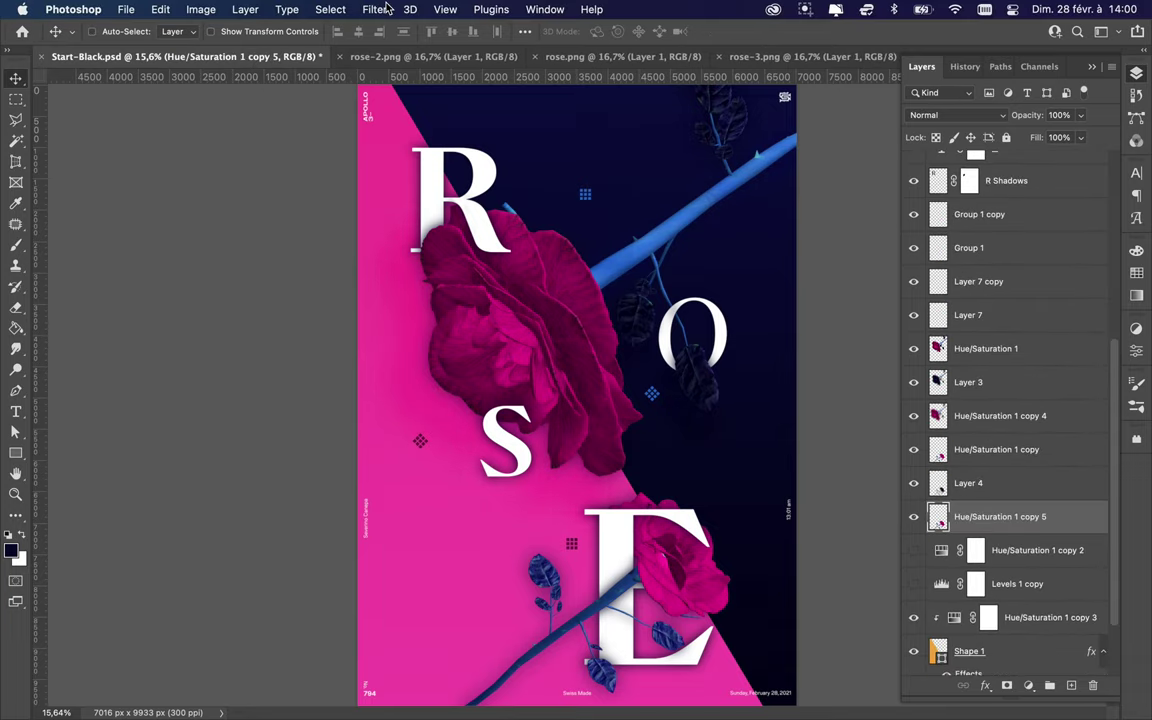
{"action": "left_click", "coordinate": [957, 115]}
{"action": "left_click", "coordinate": [850, 340]}
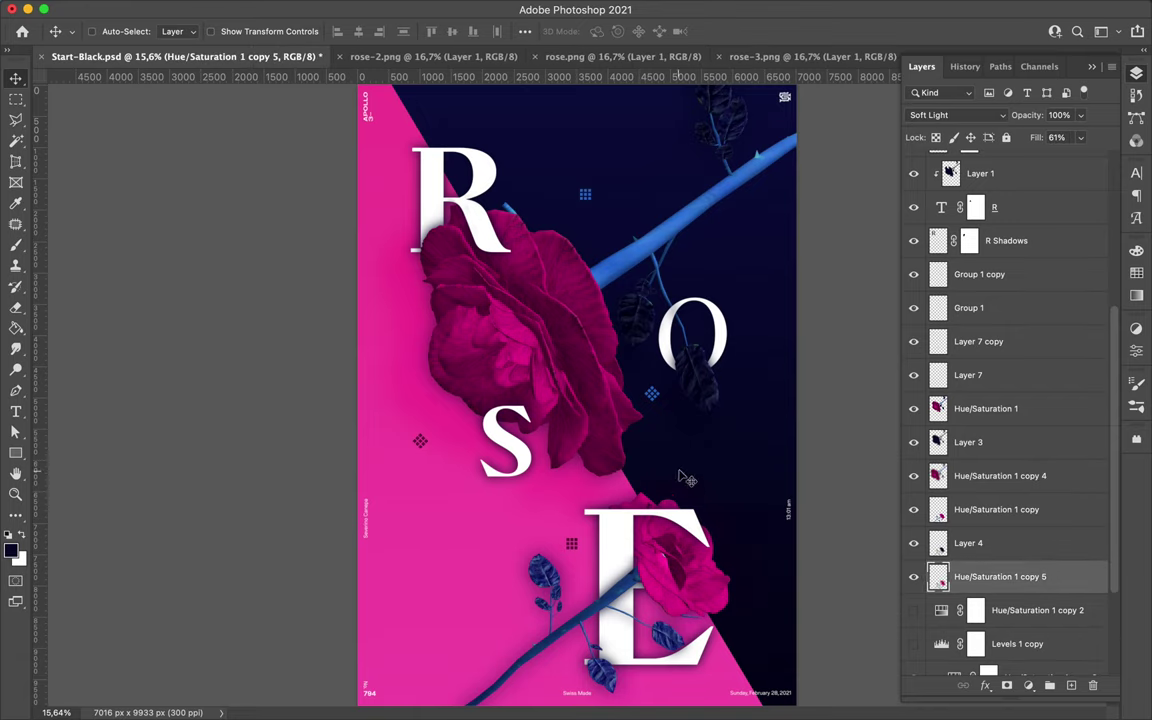
Step: Move the blue diamond grid lower, rotate it slightly, and blend it in Soft Light
{"action": "left_click", "coordinate": [979, 274]}
{"action": "left_click_drag", "start_coordinate": [652, 393], "coordinate": [668, 445]}
{"action": "key", "text": "ctrl+t"}
{"action": "left_click_drag", "start_coordinate": [722, 392], "coordinate": [708, 352]}
{"action": "key", "text": "Return"}
{"action": "left_click", "coordinate": [957, 115]}
{"action": "left_click", "coordinate": [930, 334]}
Step: Scale up the small pink diamond grid with Free Transform
{"action": "left_click", "coordinate": [422, 452]}
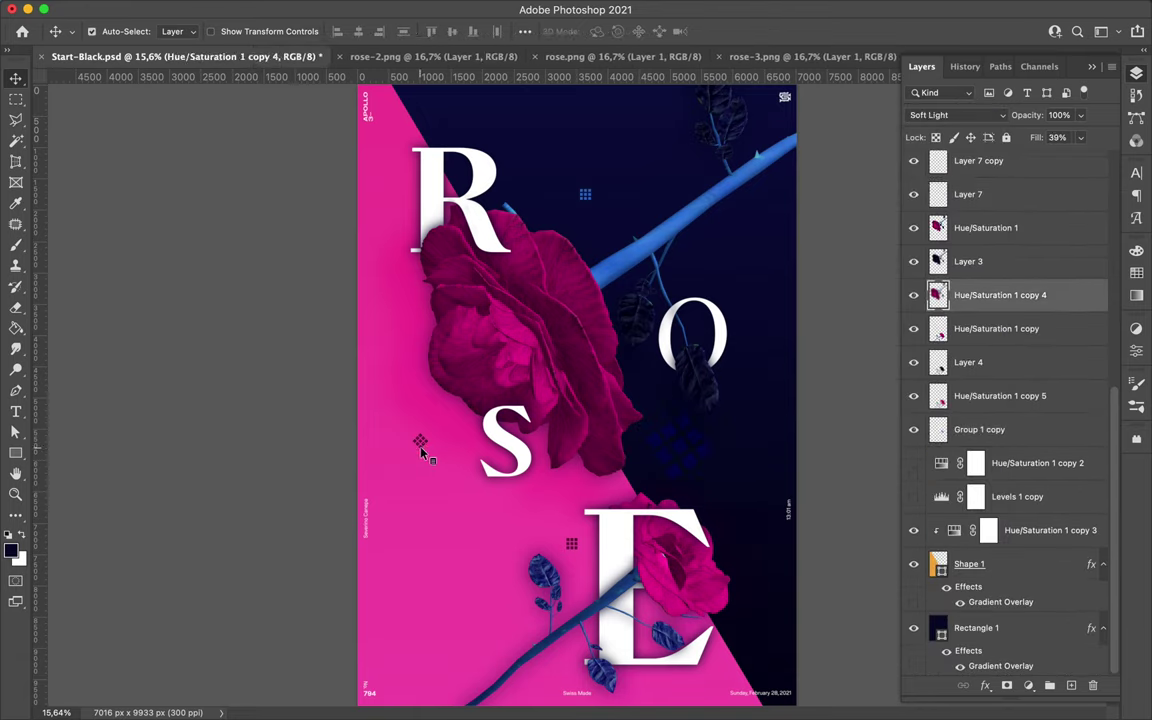
{"action": "left_click", "coordinate": [420, 442]}
{"action": "key", "text": "ctrl+t"}
{"action": "left_click_drag", "start_coordinate": [428, 451], "coordinate": [503, 520]}
Step: Set the enlarged pink grid to Pin Light blending with 62% fill
{"action": "key", "text": "Return"}
{"action": "left_click", "coordinate": [957, 115]}
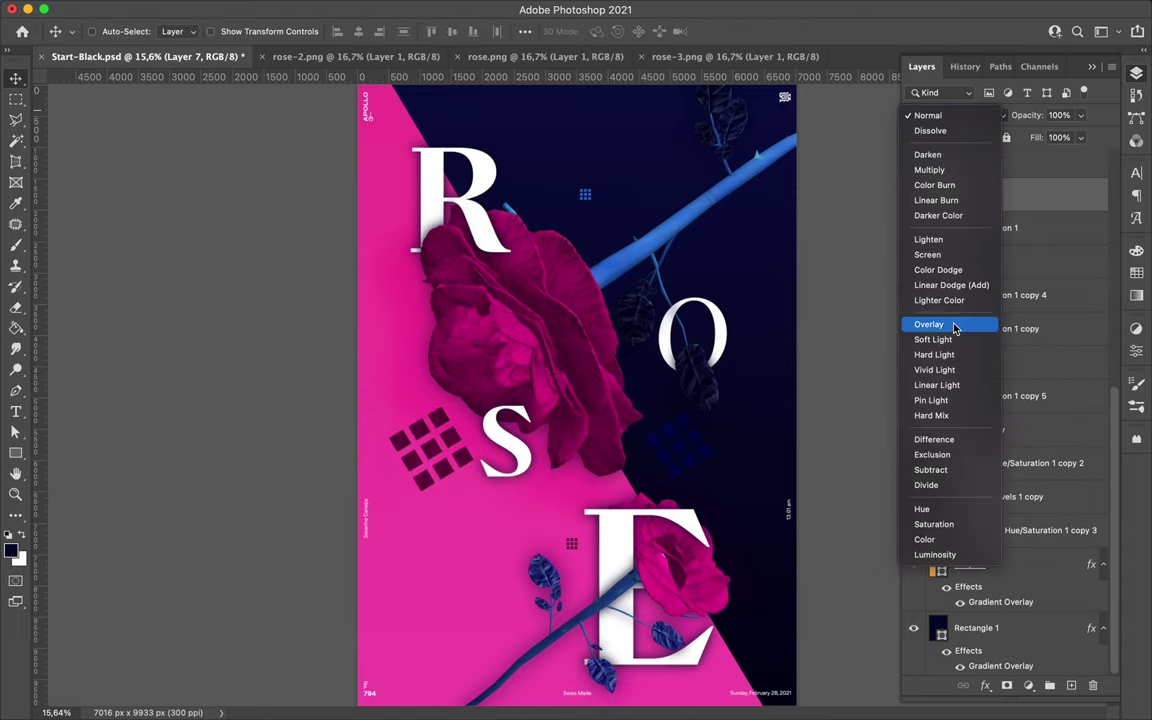
{"action": "left_click", "coordinate": [950, 400]}
{"action": "left_click", "coordinate": [1080, 138]}
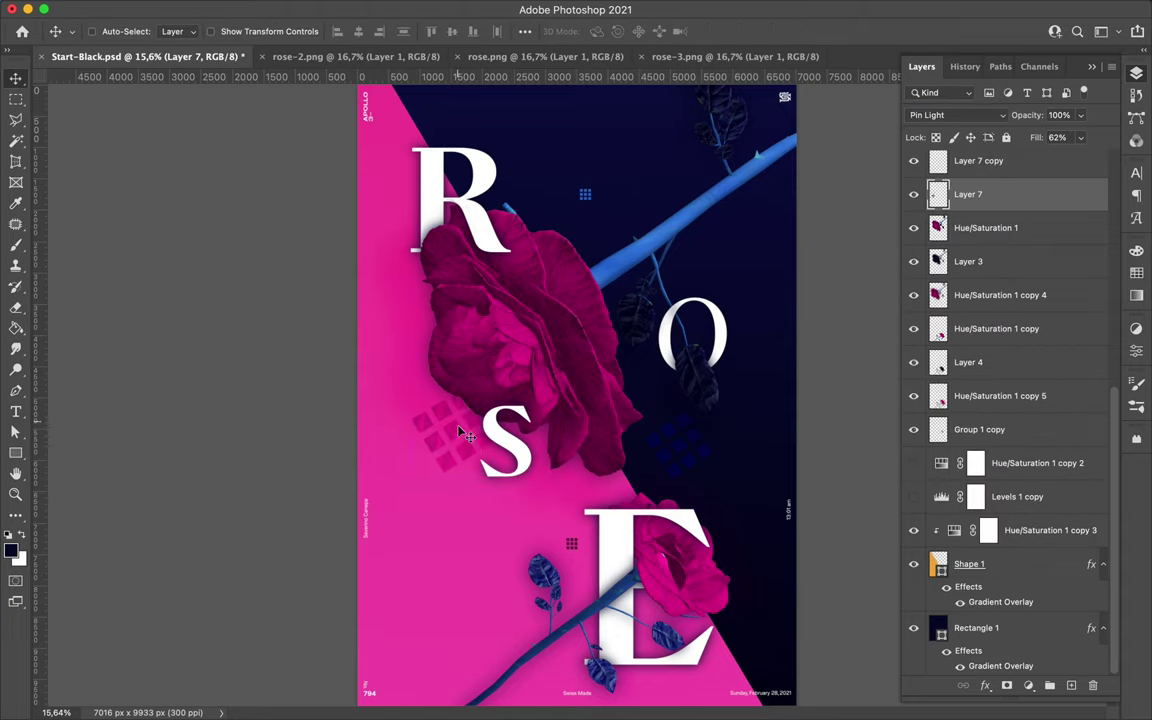
Step: Set the Layer 7 copy grid's fill to 43%
{"action": "left_click", "coordinate": [463, 432], "text": "ctrl"}
{"action": "left_click", "coordinate": [578, 548], "text": "ctrl"}
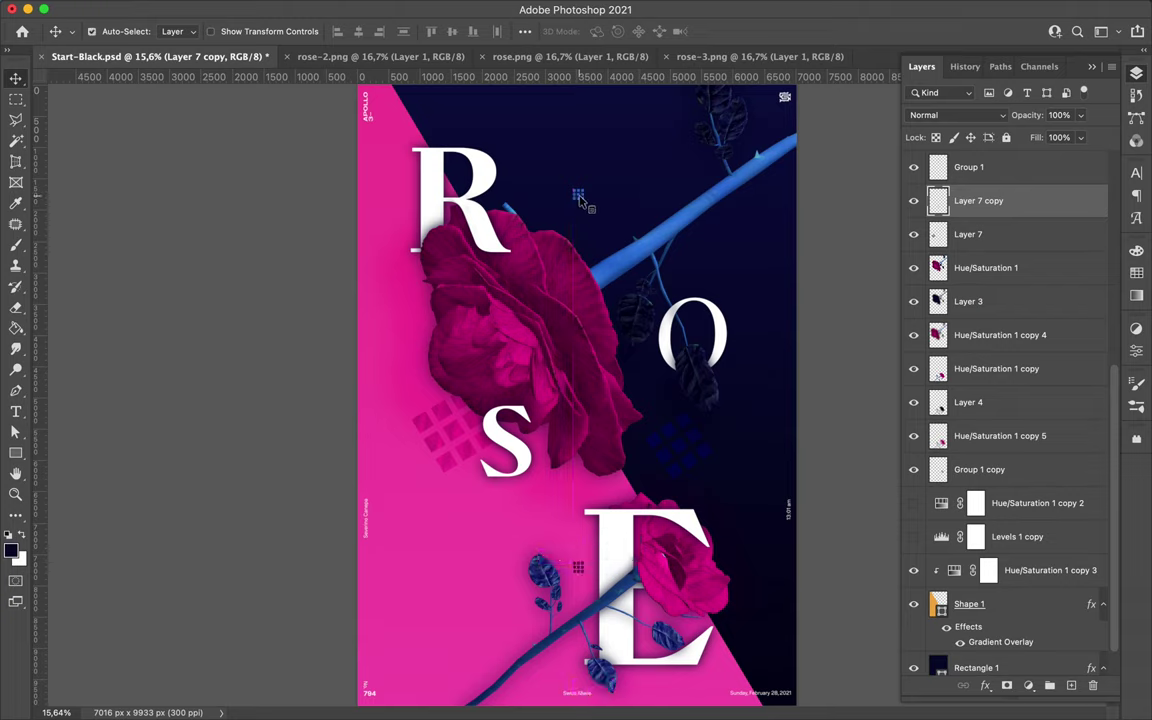
{"action": "left_click", "coordinate": [1080, 137]}
{"action": "mouse_move", "coordinate": [1043, 158]}
{"action": "left_mouse_down"}
{"action": "mouse_move", "coordinate": [1080, 158]}
{"action": "mouse_move", "coordinate": [1040, 160]}
{"action": "left_mouse_up"}
{"action": "left_click", "coordinate": [1080, 137]}
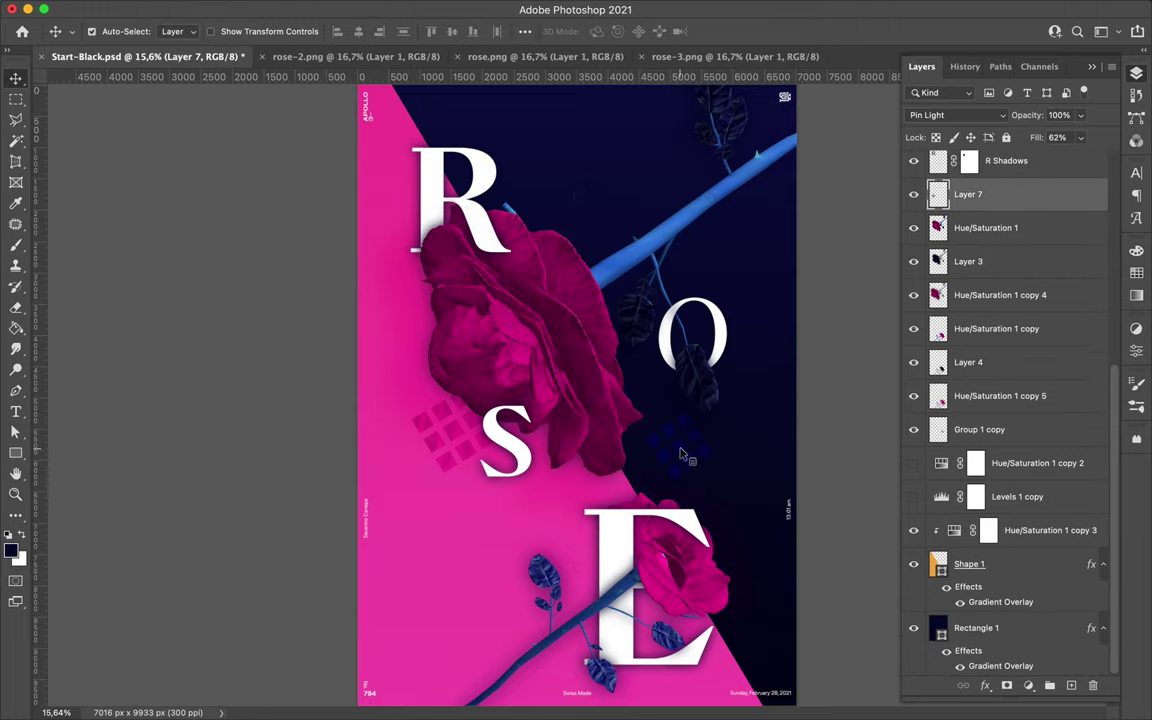
Step: Move the pink square pattern down-left and enlarge it
{"action": "left_click", "coordinate": [1000, 295]}
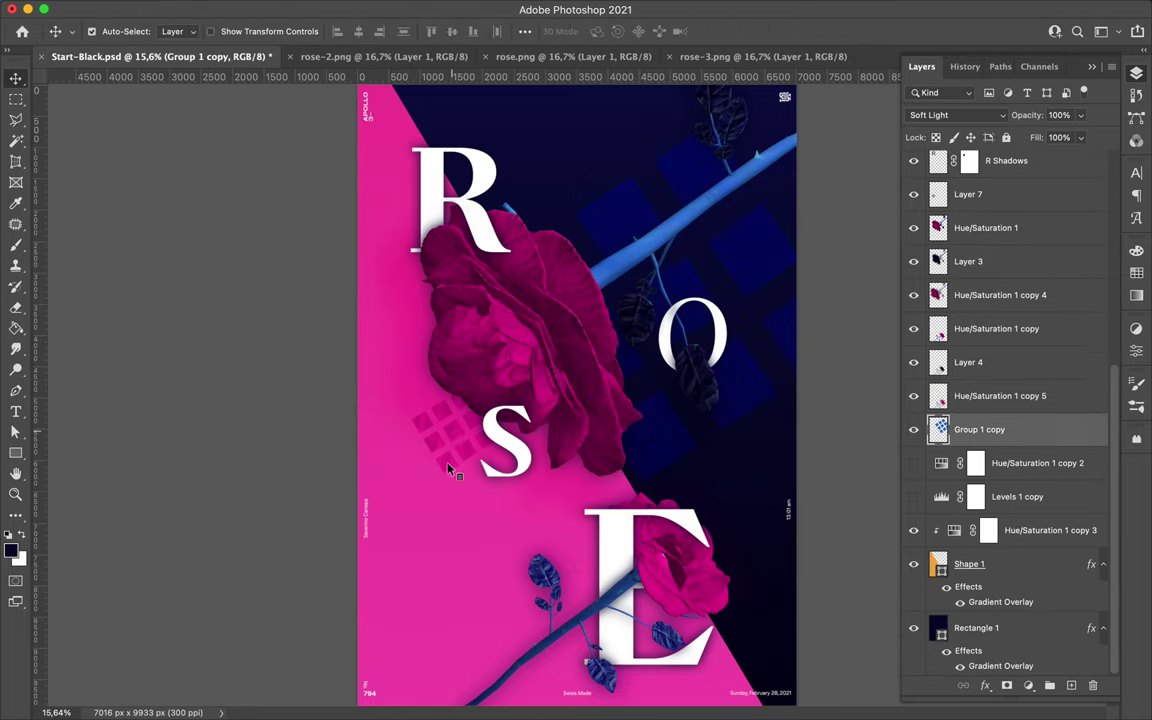
{"action": "left_click_drag", "start_coordinate": [415, 425], "coordinate": [388, 486]}
{"action": "key", "text": "ctrl+t"}
{"action": "left_click_drag", "start_coordinate": [495, 611], "coordinate": [600, 700]}
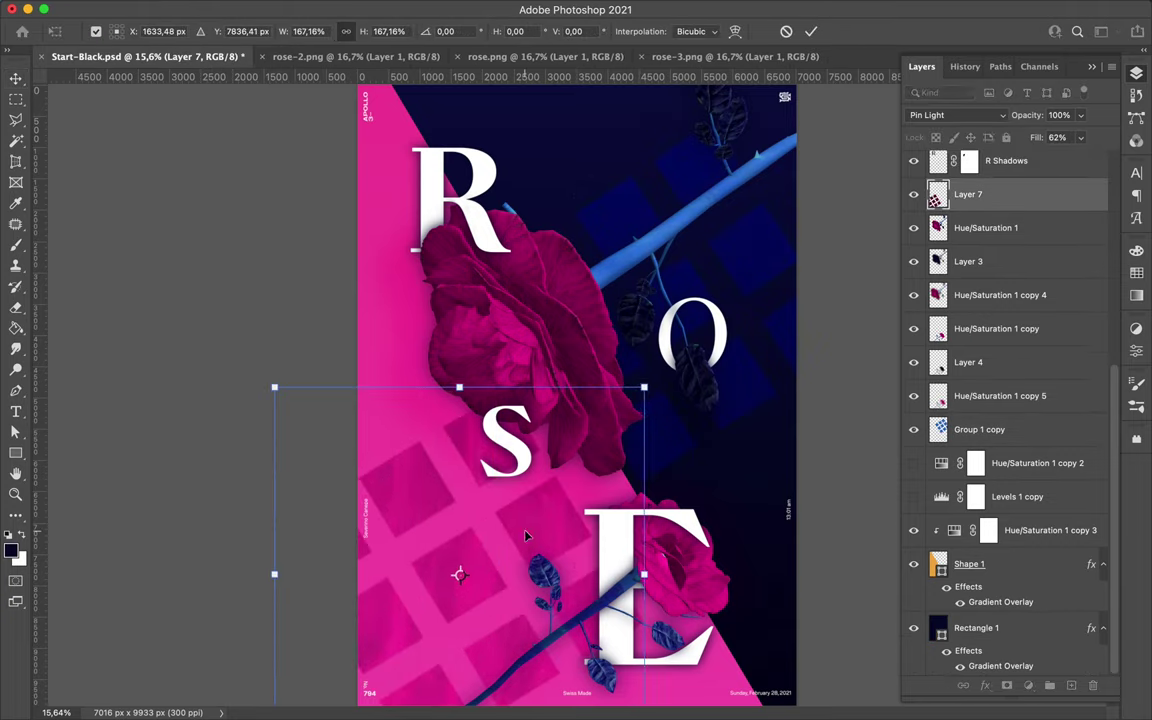
Step: Commit the enlarged pink pattern and move its layer below the blue grid
{"action": "key", "text": "Return"}
{"action": "left_click_drag", "start_coordinate": [968, 194], "coordinate": [968, 445]}
{"action": "left_click", "coordinate": [374, 9]}
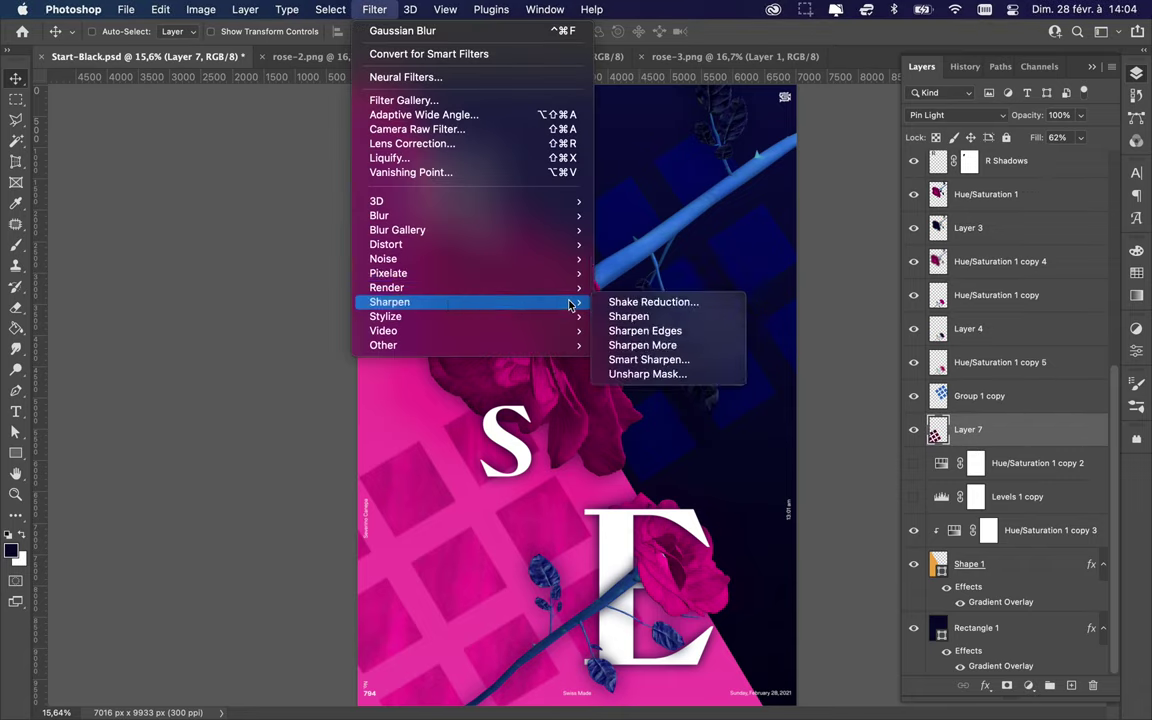
{"action": "left_click", "coordinate": [640, 301]}
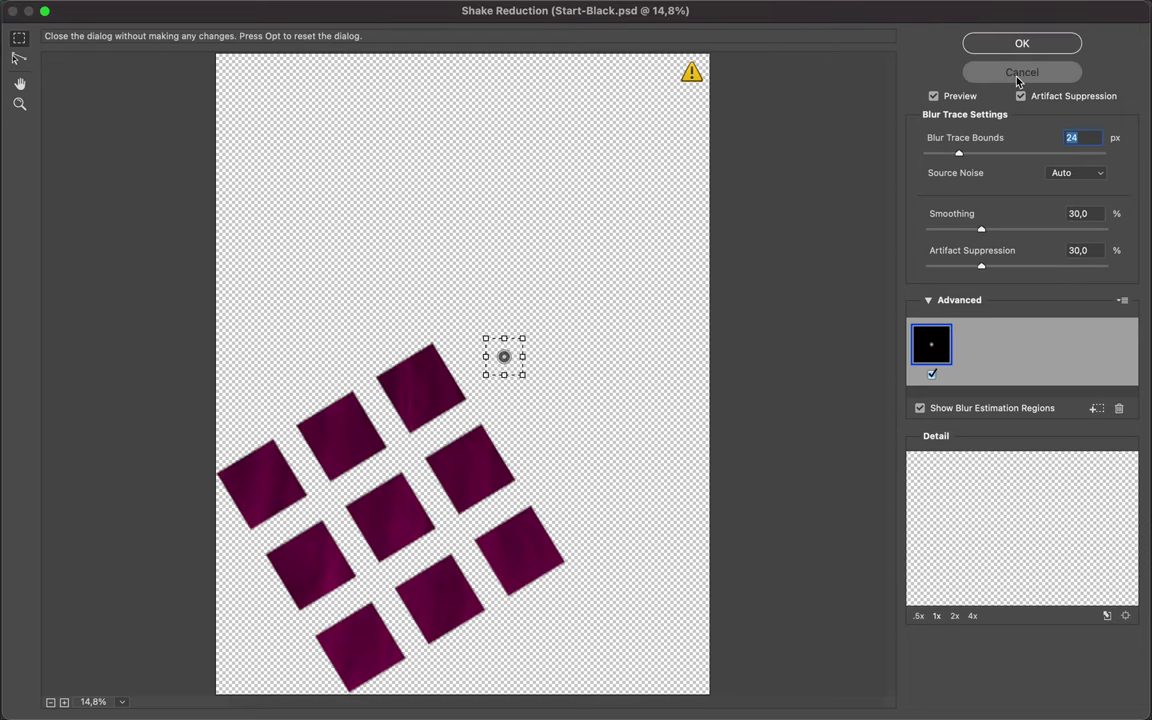
{"action": "left_click", "coordinate": [1020, 74]}
Step: Blur the pink pattern and blue grid with 158.9-pixel Gaussian Blur, then save the poster
{"action": "left_click", "coordinate": [519, 8]}
{"action": "left_click", "coordinate": [674, 262]}
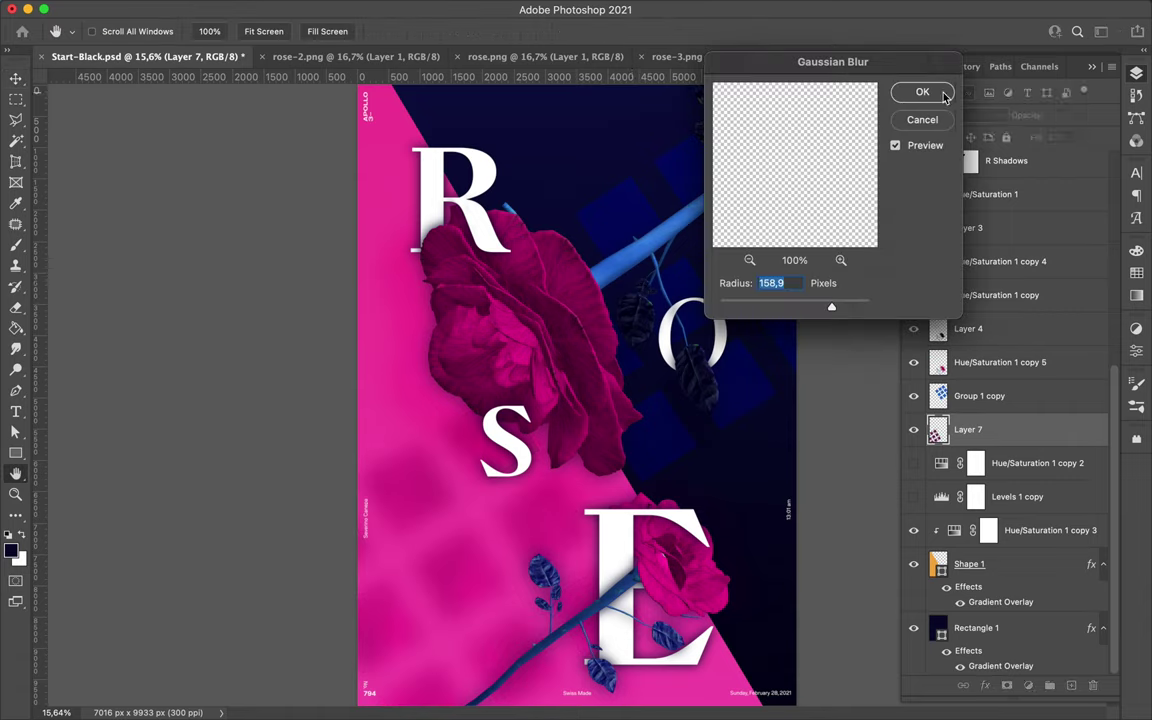
{"action": "left_click", "coordinate": [922, 93]}
{"action": "key", "text": "alt+bracketright"}
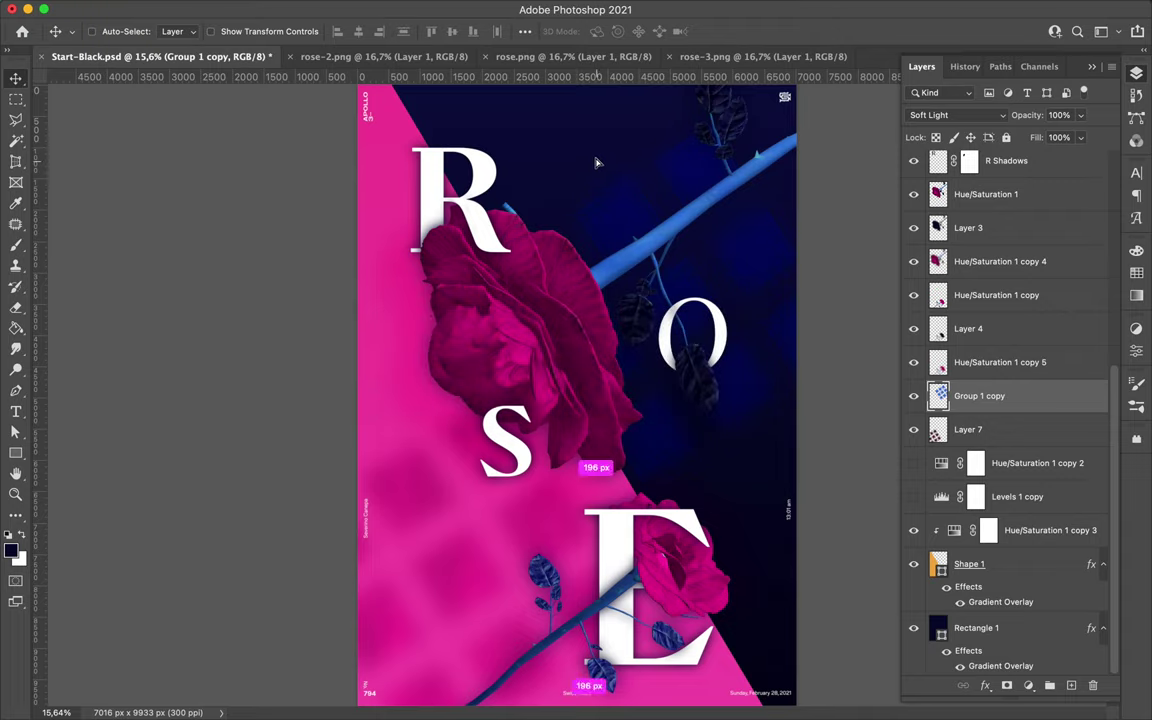
{"action": "key", "text": "ctrl+s"}
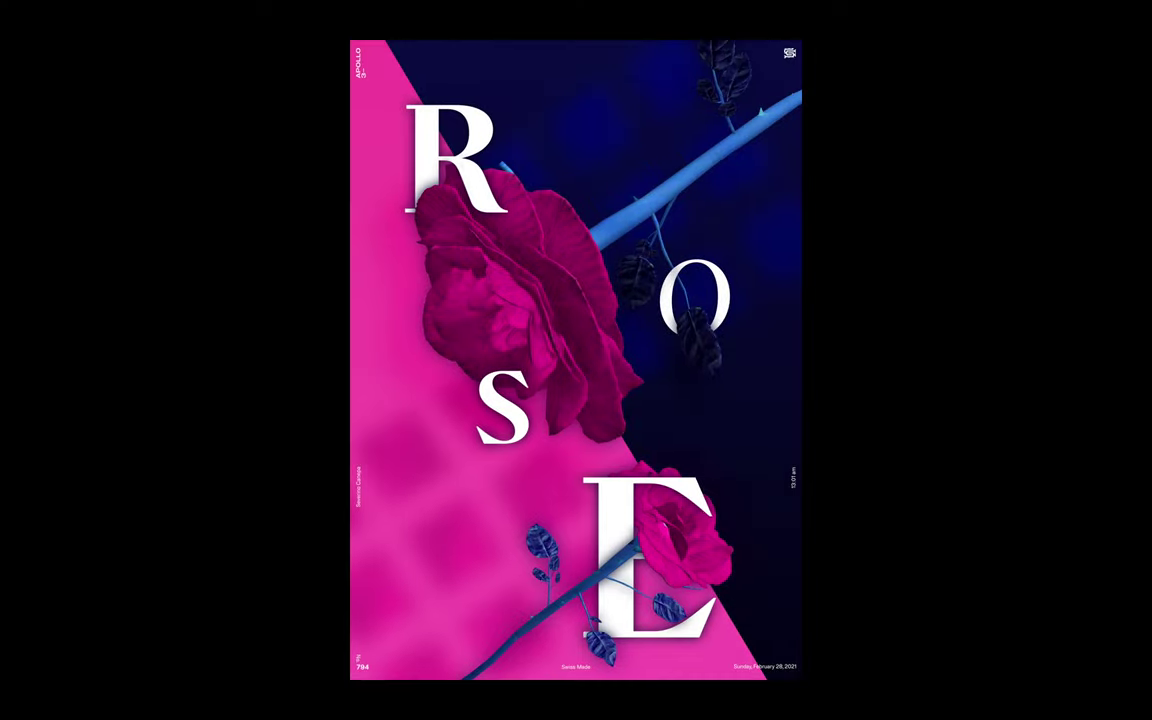